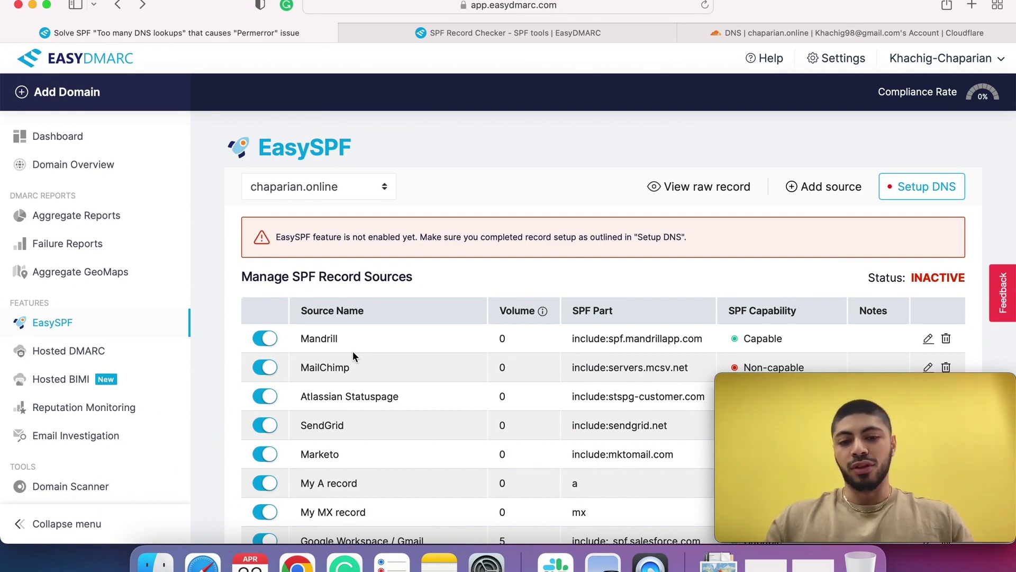
Review chaparian.online's SPF lookup tree, which shows 14 DNS lookups and exceeds the limit of 10
{"action": "scroll", "coordinate": [353, 351], "scroll_direction": "down", "scroll_amount": 2}
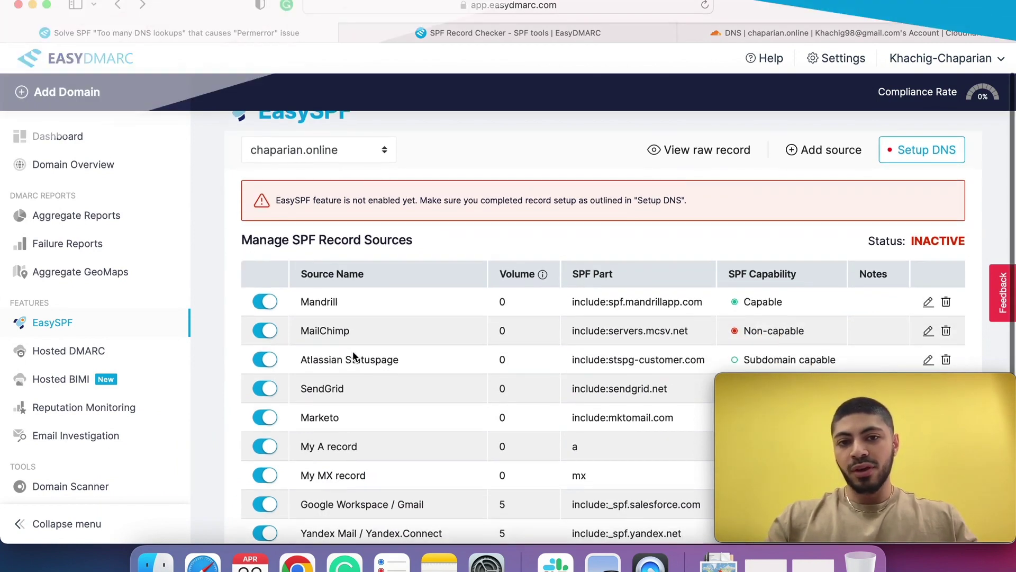
{"action": "scroll", "coordinate": [437, 237], "scroll_direction": "up", "scroll_amount": 2}
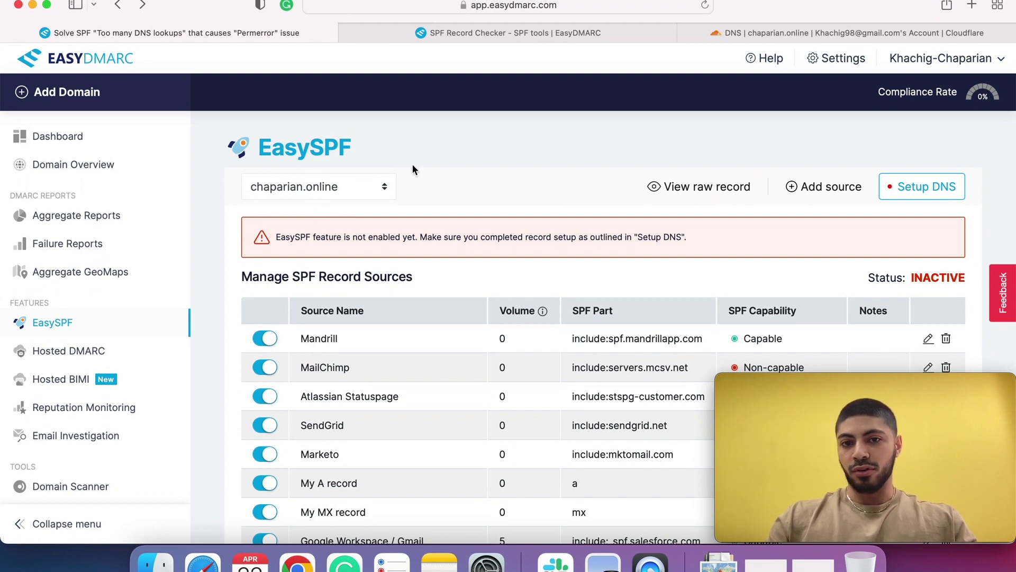
{"action": "left_click", "coordinate": [472, 33]}
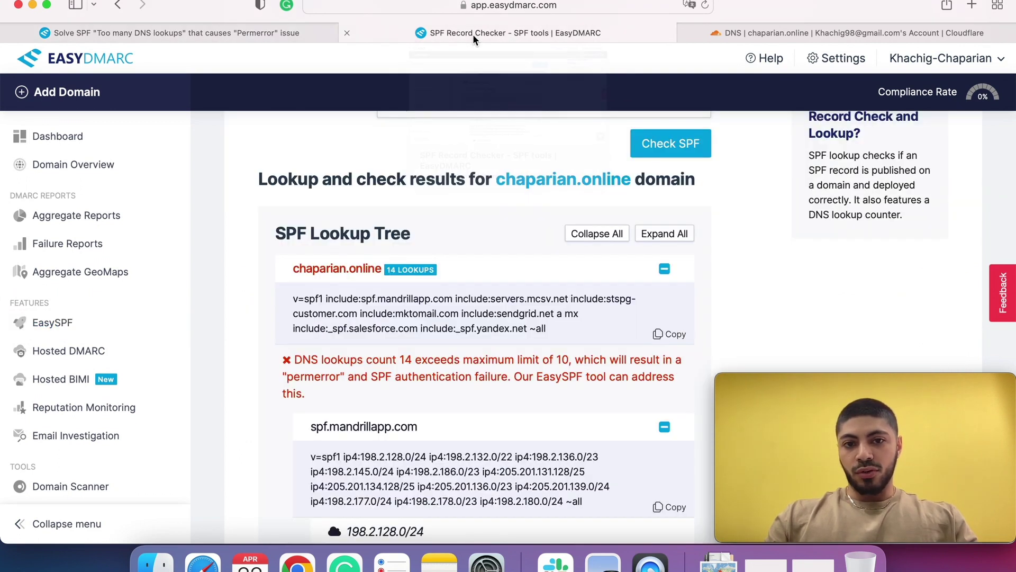
{"action": "scroll", "coordinate": [501, 227], "scroll_direction": "up", "scroll_amount": 2}
{"action": "scroll", "coordinate": [500, 227], "scroll_direction": "up", "scroll_amount": 3}
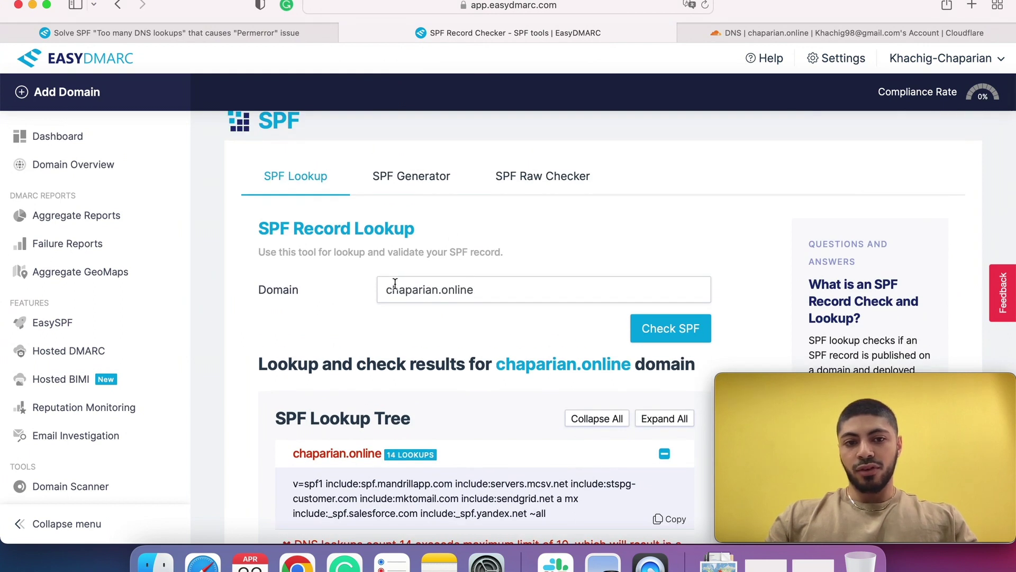
{"action": "scroll", "coordinate": [514, 289], "scroll_direction": "down", "scroll_amount": 3}
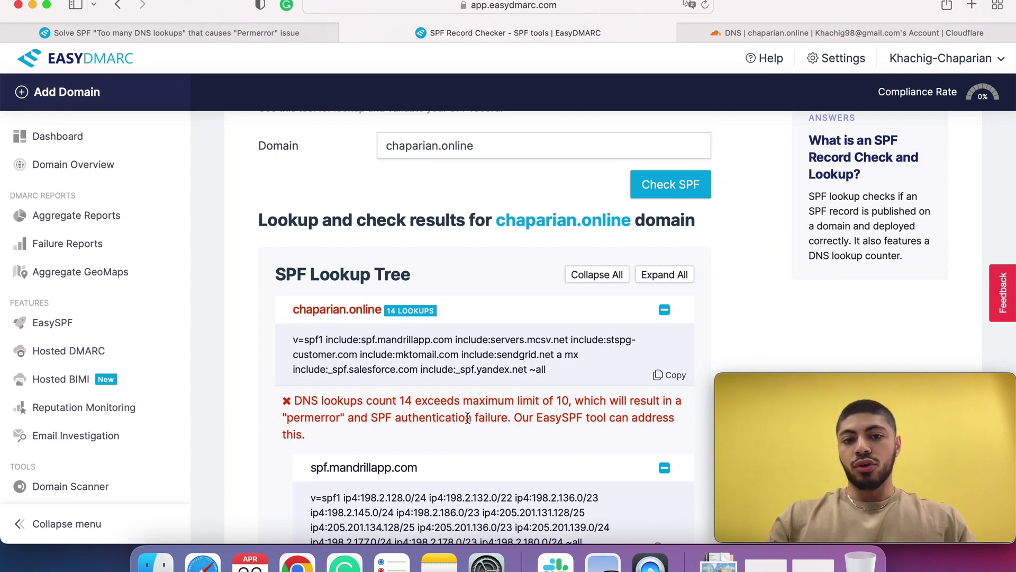
{"action": "scroll", "coordinate": [468, 418], "scroll_direction": "up", "scroll_amount": 5}
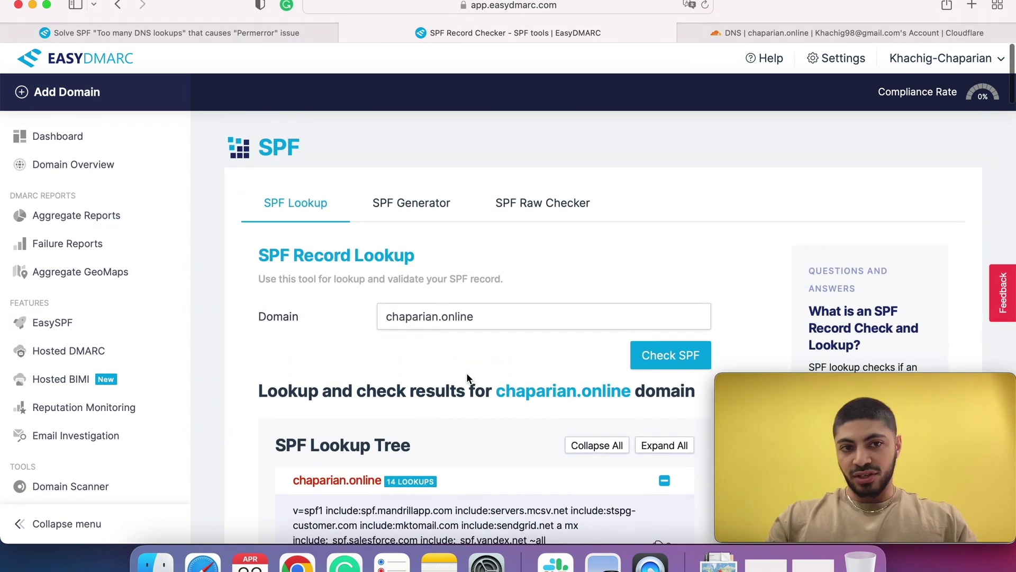
Scroll through the EasySPF sources table for chaparian.online
{"action": "left_click", "coordinate": [230, 38]}
{"action": "scroll", "coordinate": [464, 195], "scroll_direction": "down", "scroll_amount": 3}
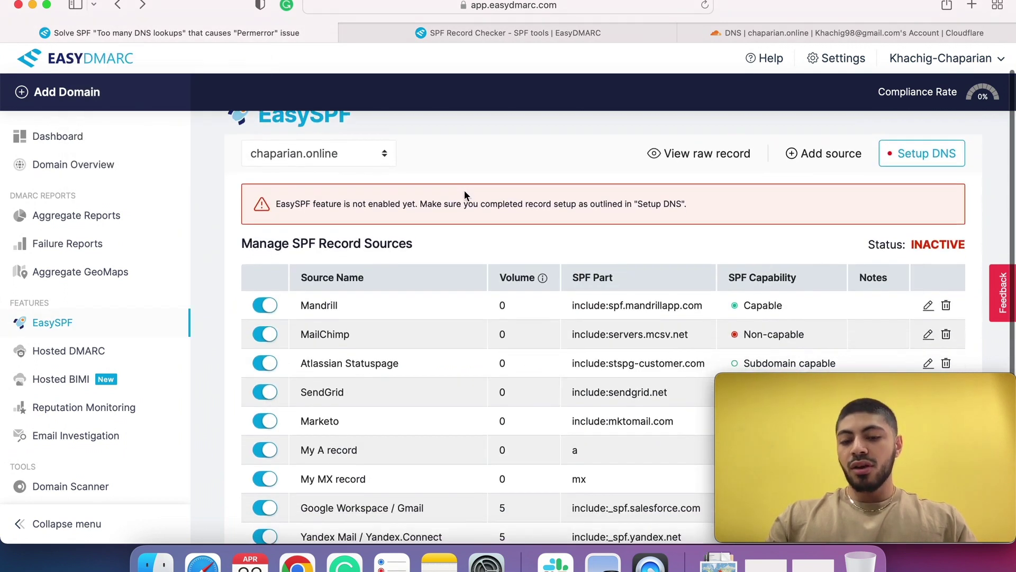
{"action": "scroll", "coordinate": [465, 195], "scroll_direction": "up", "scroll_amount": 3}
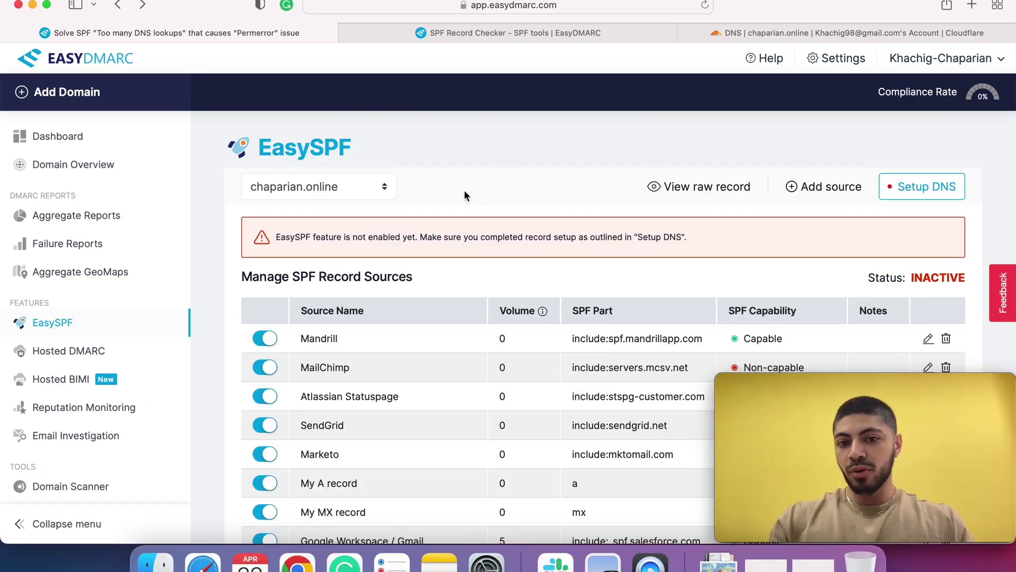
{"action": "scroll", "coordinate": [463, 195], "scroll_direction": "down", "scroll_amount": 2}
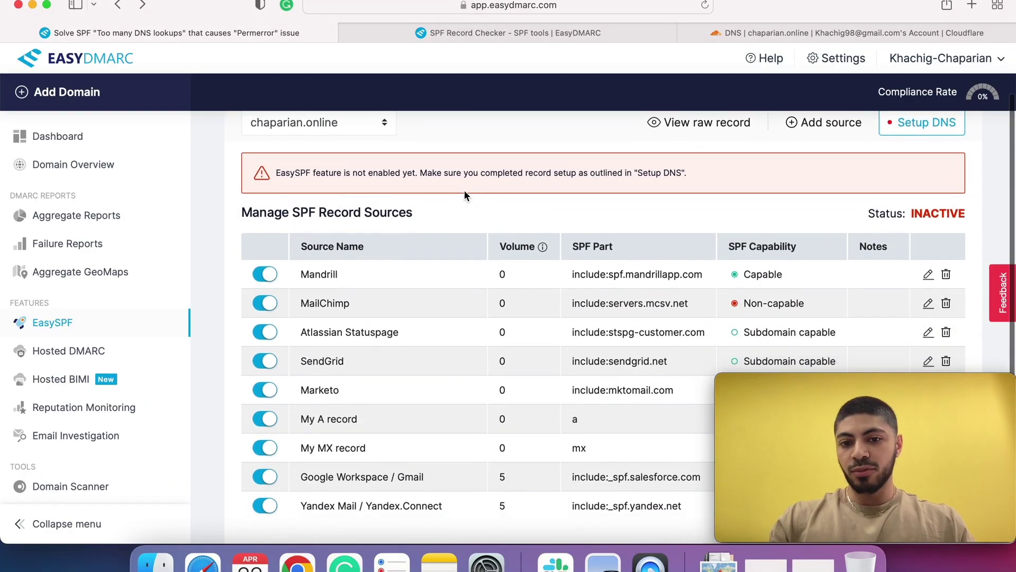
{"action": "scroll", "coordinate": [464, 191], "scroll_direction": "up", "scroll_amount": 1}
{"action": "scroll", "coordinate": [464, 192], "scroll_direction": "down", "scroll_amount": 2}
{"action": "scroll", "coordinate": [464, 191], "scroll_direction": "up", "scroll_amount": 3}
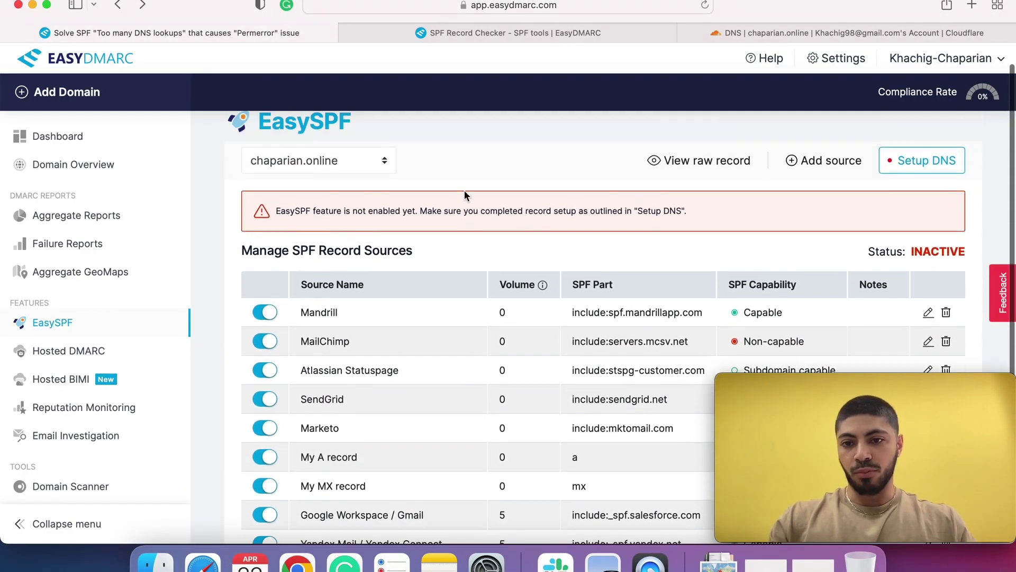
{"action": "scroll", "coordinate": [463, 195], "scroll_direction": "up", "scroll_amount": 1}
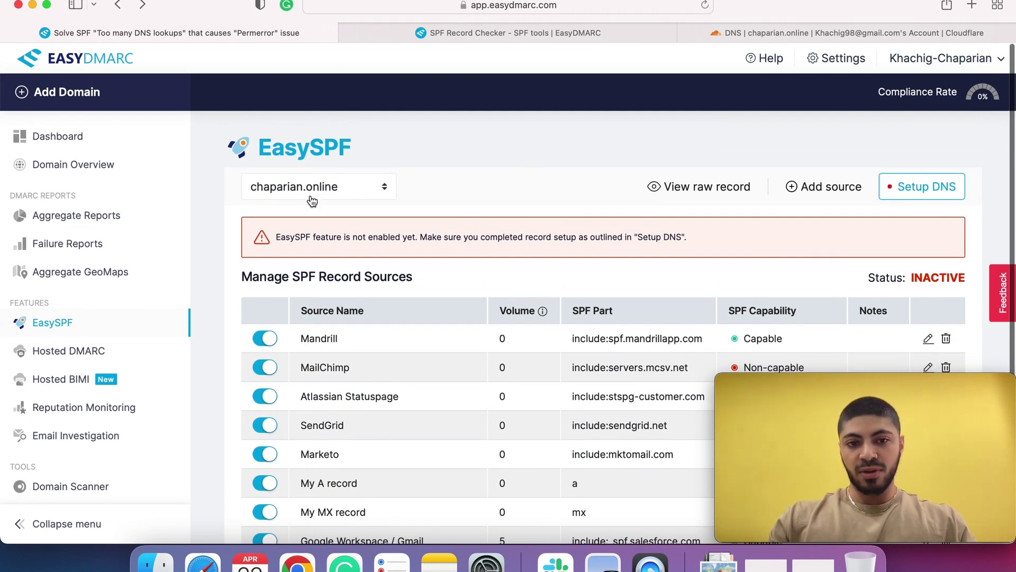
{"action": "scroll", "coordinate": [479, 191], "scroll_direction": "down", "scroll_amount": 4}
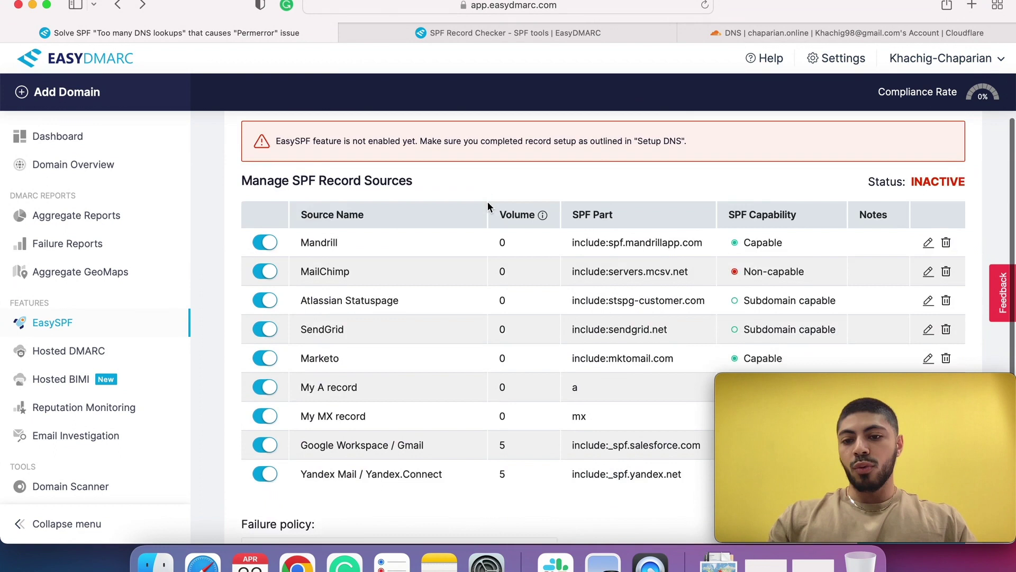
{"action": "scroll", "coordinate": [487, 201], "scroll_direction": "down", "scroll_amount": 2}
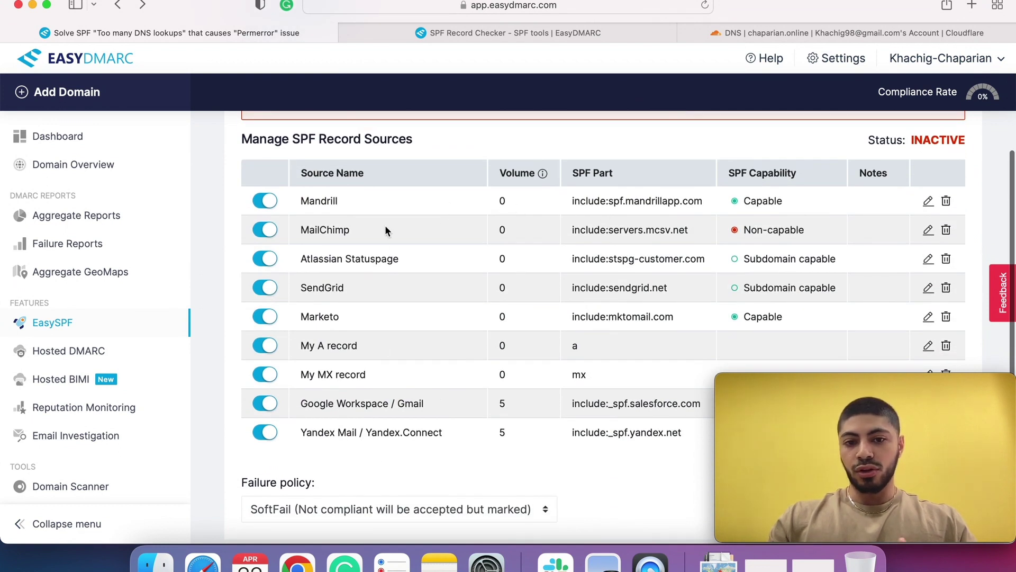
{"action": "scroll", "coordinate": [385, 230], "scroll_direction": "up", "scroll_amount": 6}
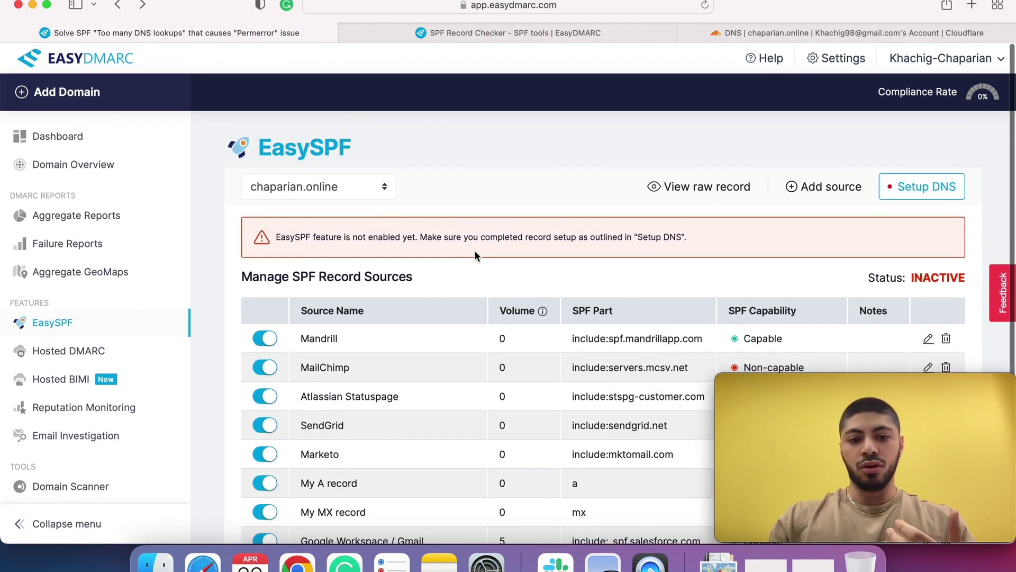
{"action": "scroll", "coordinate": [475, 254], "scroll_direction": "down", "scroll_amount": 2}
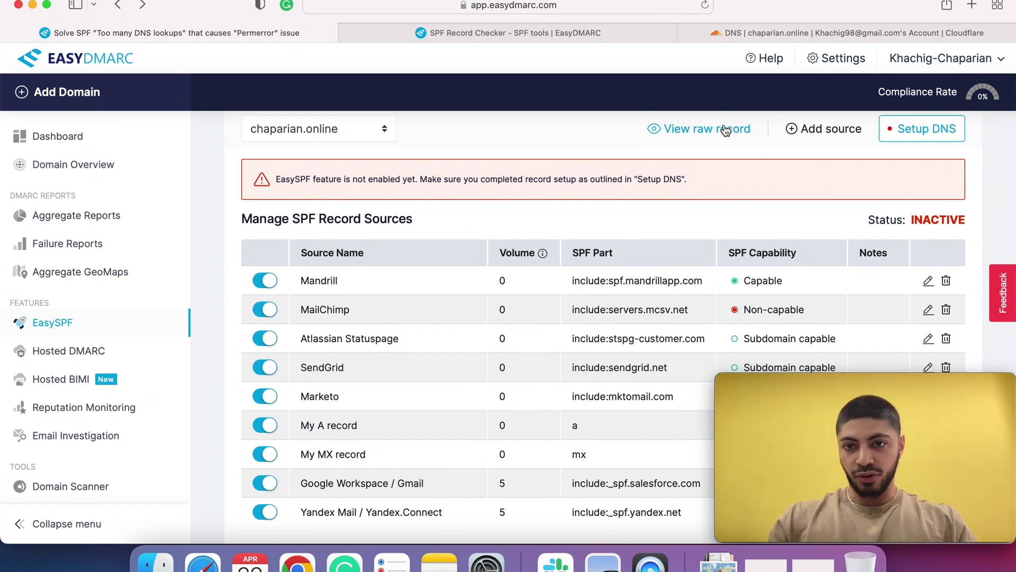
View the full raw SPF record, then close it
{"action": "left_click", "coordinate": [723, 130]}
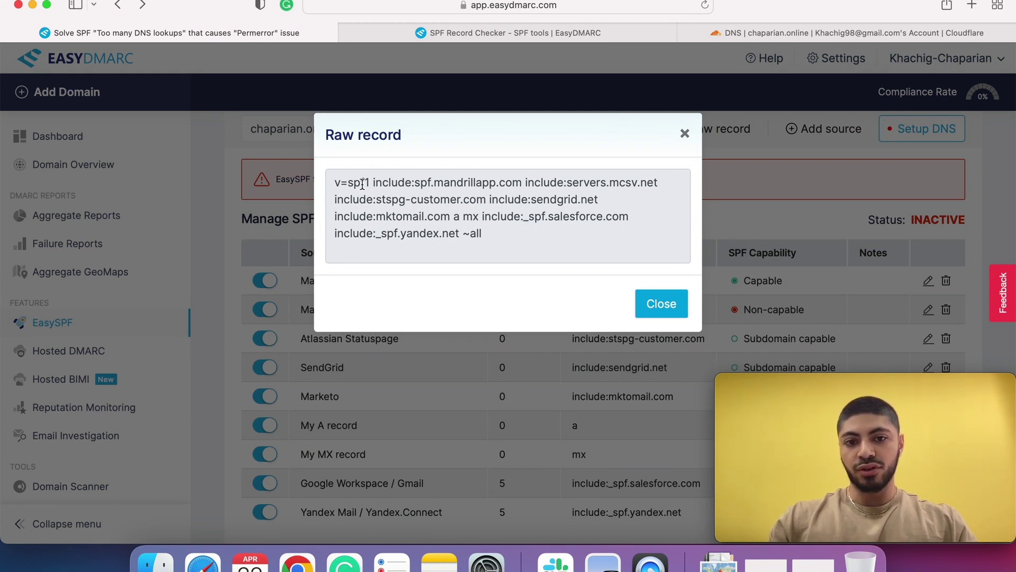
{"action": "left_click", "coordinate": [668, 302]}
{"action": "scroll", "coordinate": [710, 333], "scroll_direction": "down", "scroll_amount": 2}
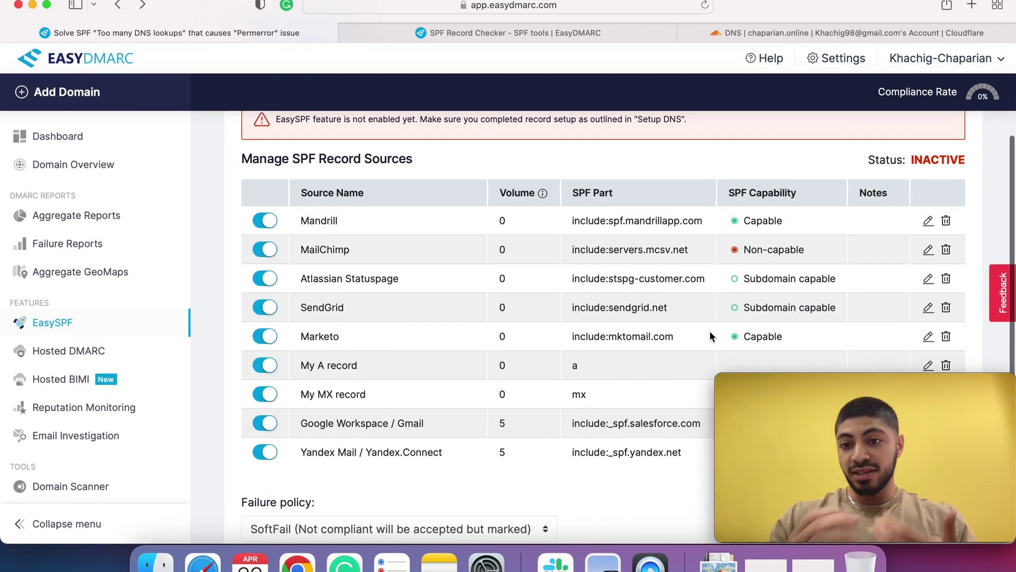
{"action": "scroll", "coordinate": [709, 331], "scroll_direction": "up", "scroll_amount": 3}
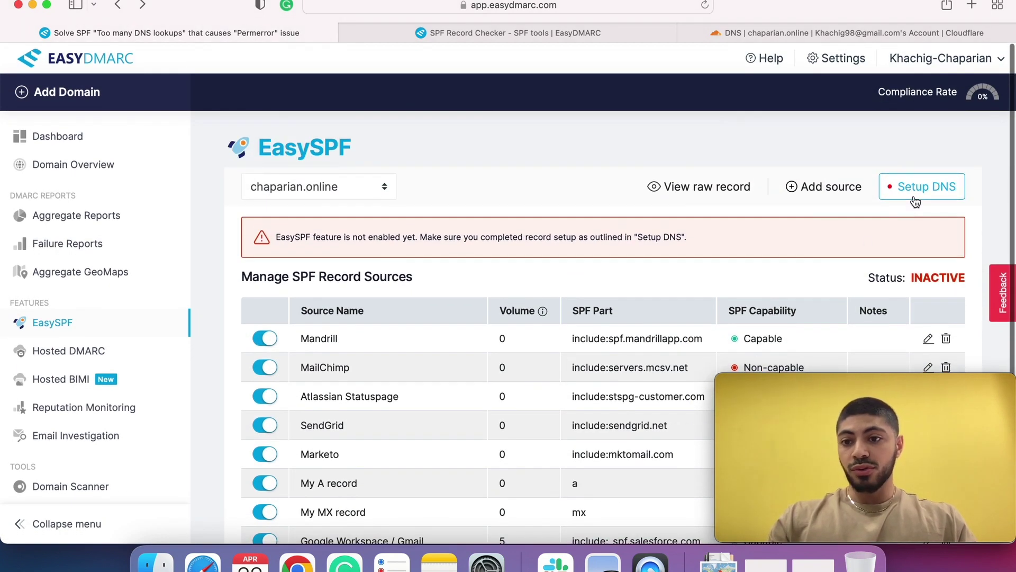
Open the DNS Setup dialog and copy the new EasySPF TXT record value
{"action": "left_click", "coordinate": [915, 199]}
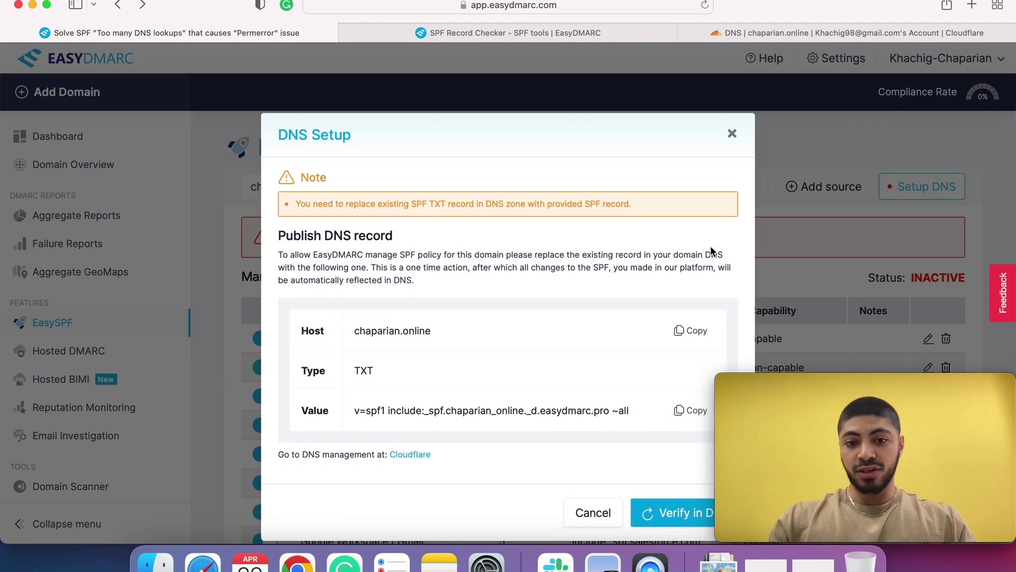
{"action": "scroll", "coordinate": [491, 318], "scroll_direction": "down", "scroll_amount": 2}
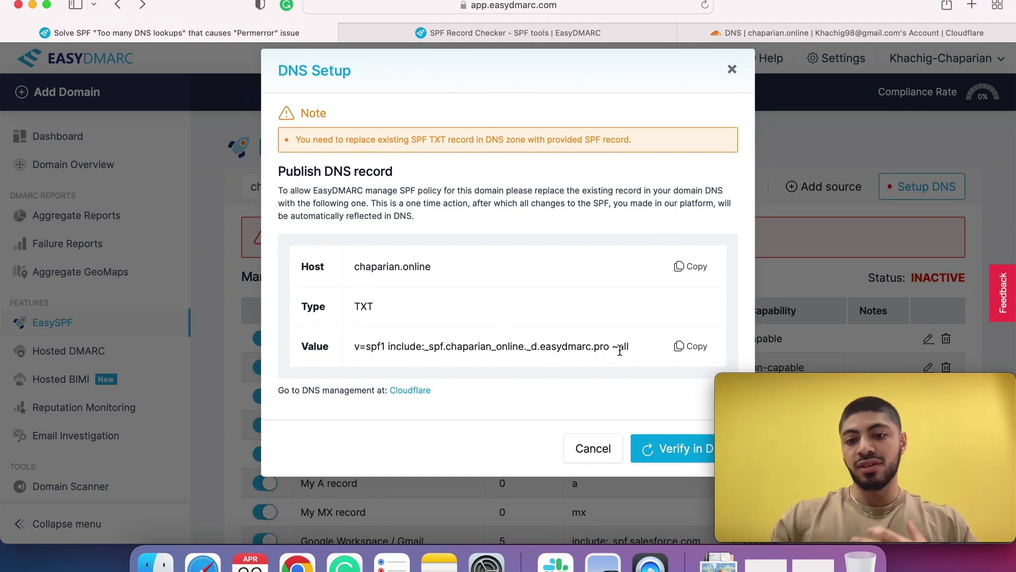
{"action": "left_click", "coordinate": [691, 352]}
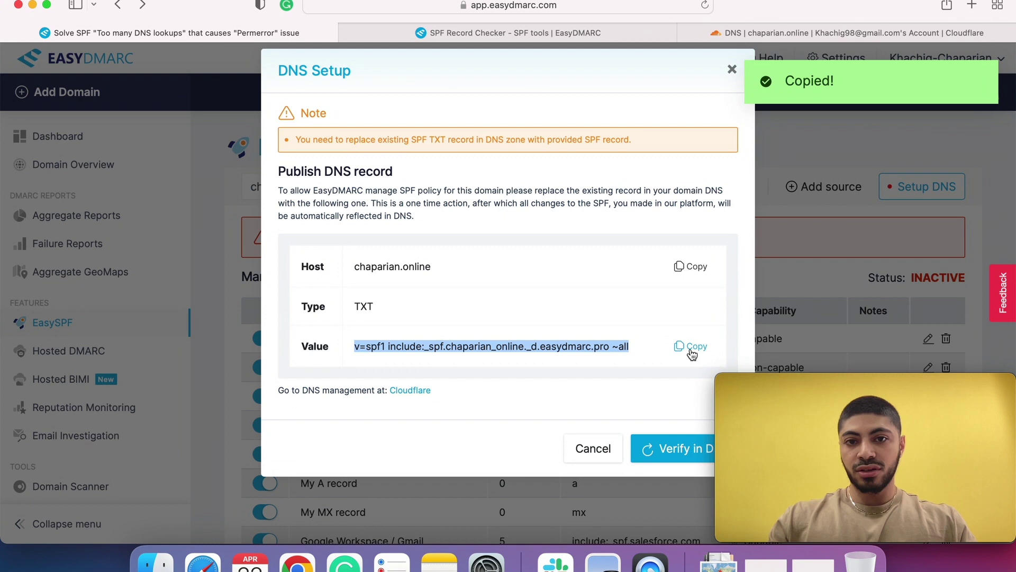
In Cloudflare, replace the SPF TXT content with v=spf1 include:_spf.chaparian_online._d.easydmarc.pro ~all and save it
{"action": "left_click", "coordinate": [724, 34]}
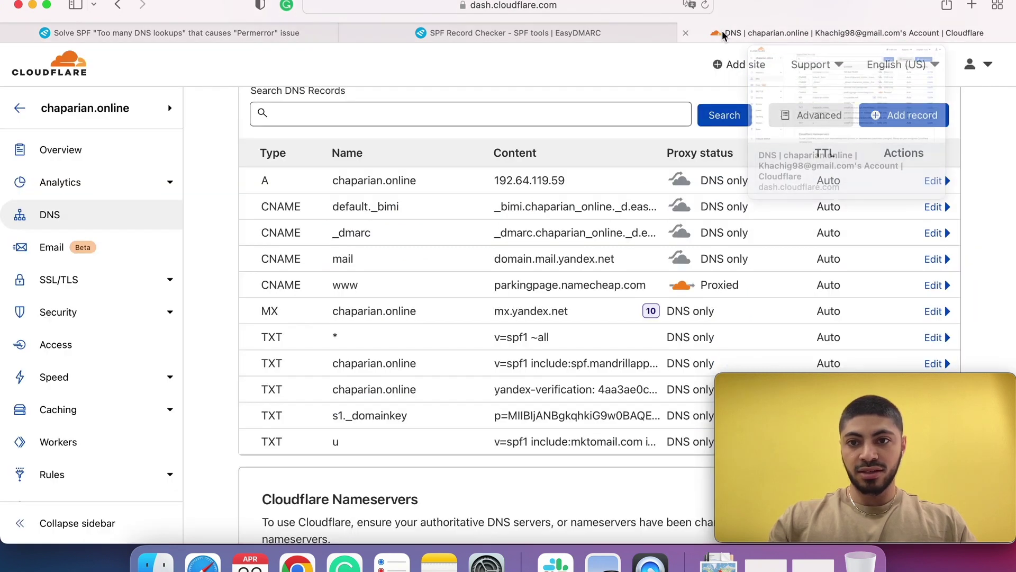
{"action": "scroll", "coordinate": [545, 273], "scroll_direction": "down", "scroll_amount": 2}
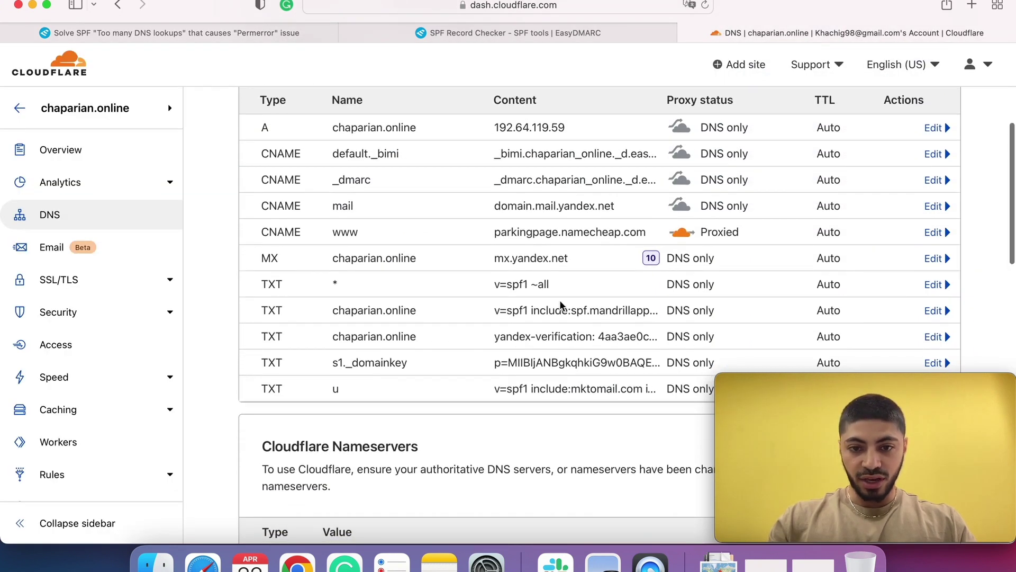
{"action": "scroll", "coordinate": [572, 296], "scroll_direction": "down", "scroll_amount": 1}
{"action": "left_click", "coordinate": [936, 287]}
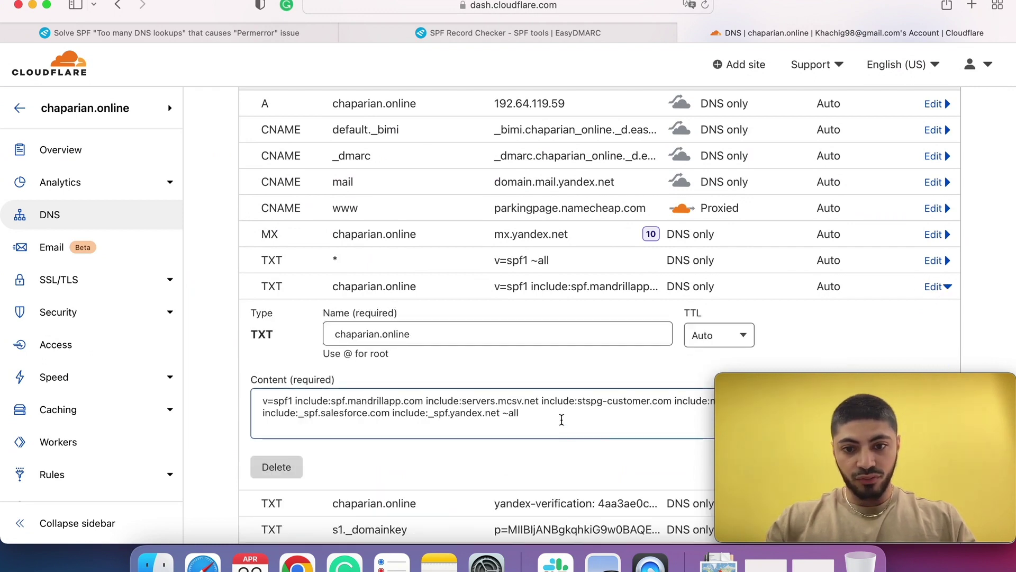
{"action": "left_click", "coordinate": [562, 420]}
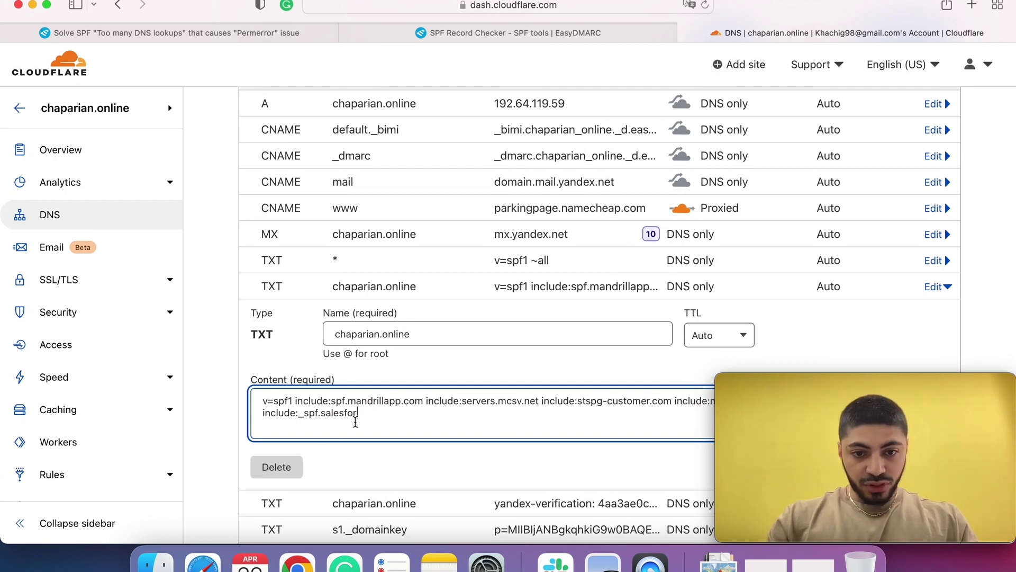
{"action": "left_click_drag", "start_coordinate": [358, 414], "coordinate": [270, 403]}
{"action": "key", "text": "BackSpace"}
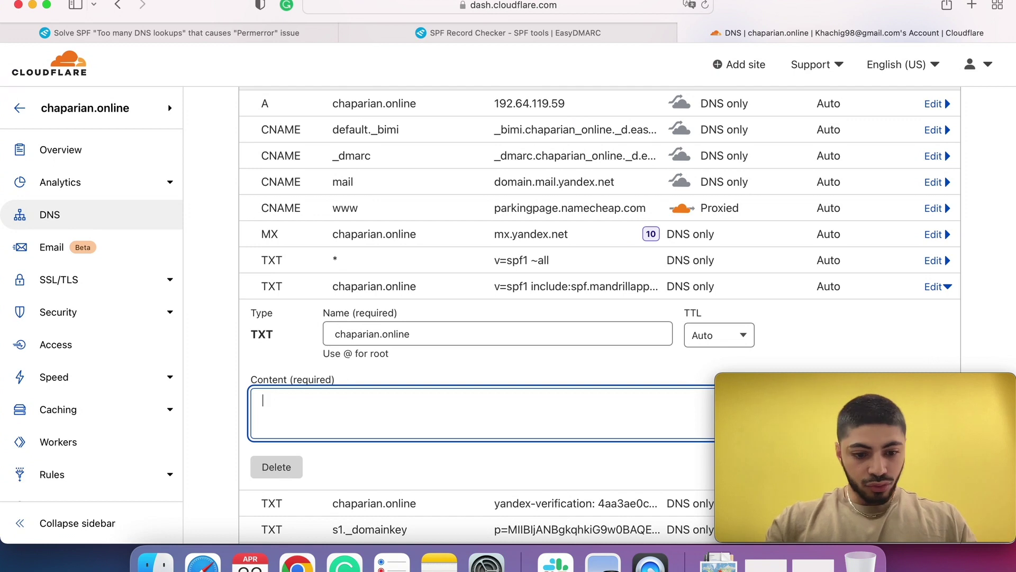
{"action": "key", "text": "super+v"}
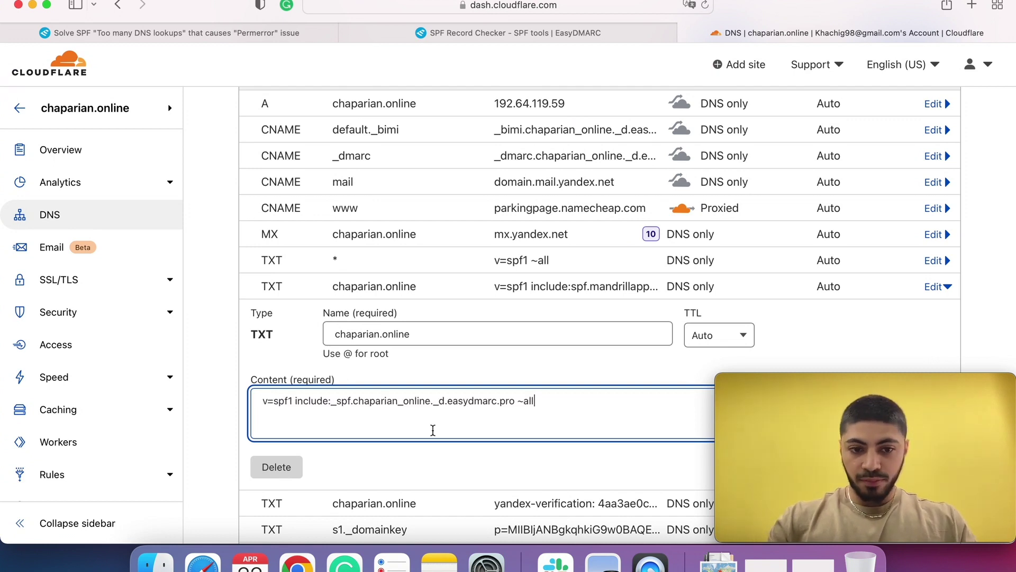
{"action": "scroll", "coordinate": [433, 430], "scroll_direction": "down", "scroll_amount": 5}
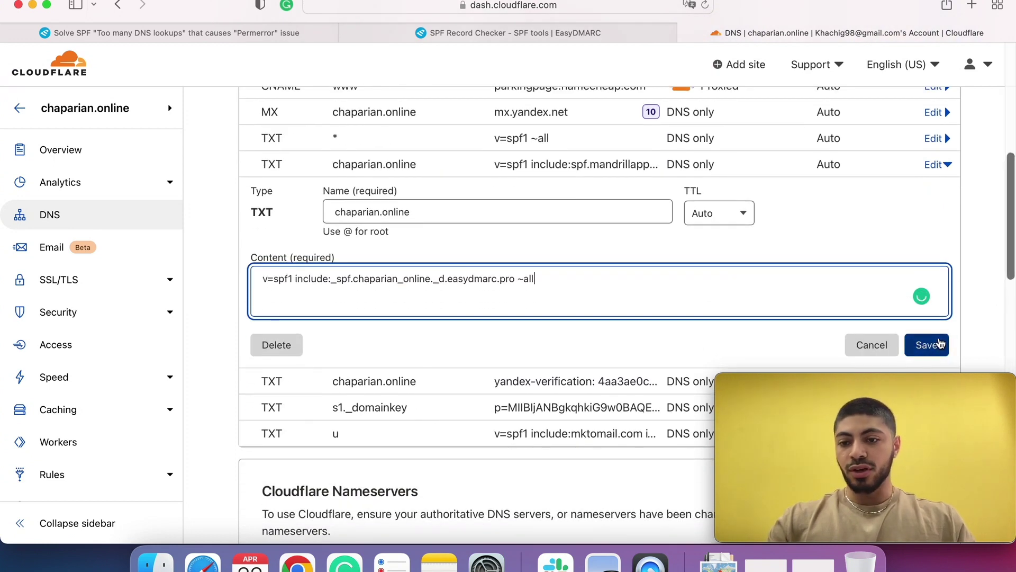
{"action": "left_click", "coordinate": [940, 344]}
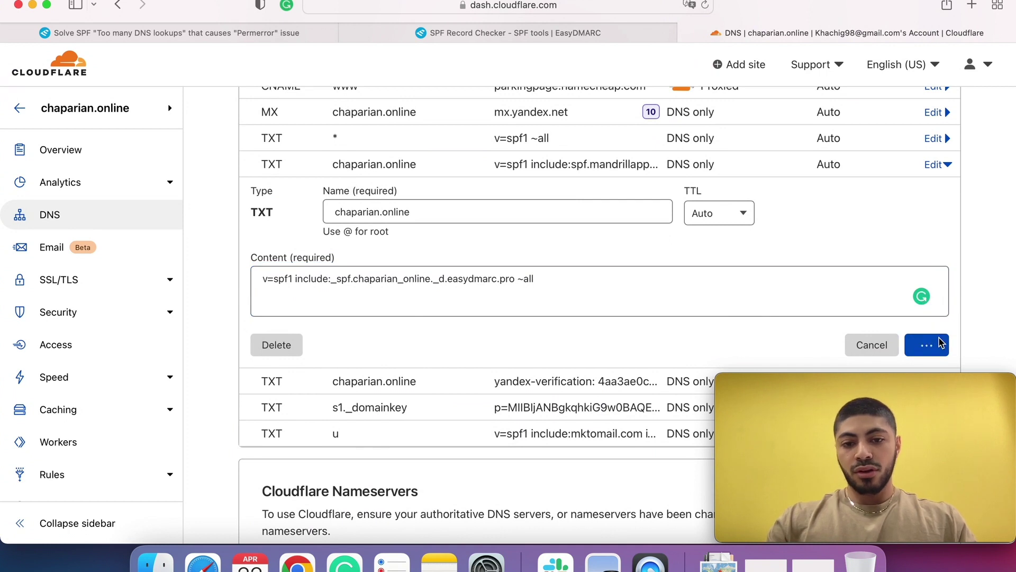
{"action": "scroll", "coordinate": [618, 220], "scroll_direction": "up", "scroll_amount": 2}
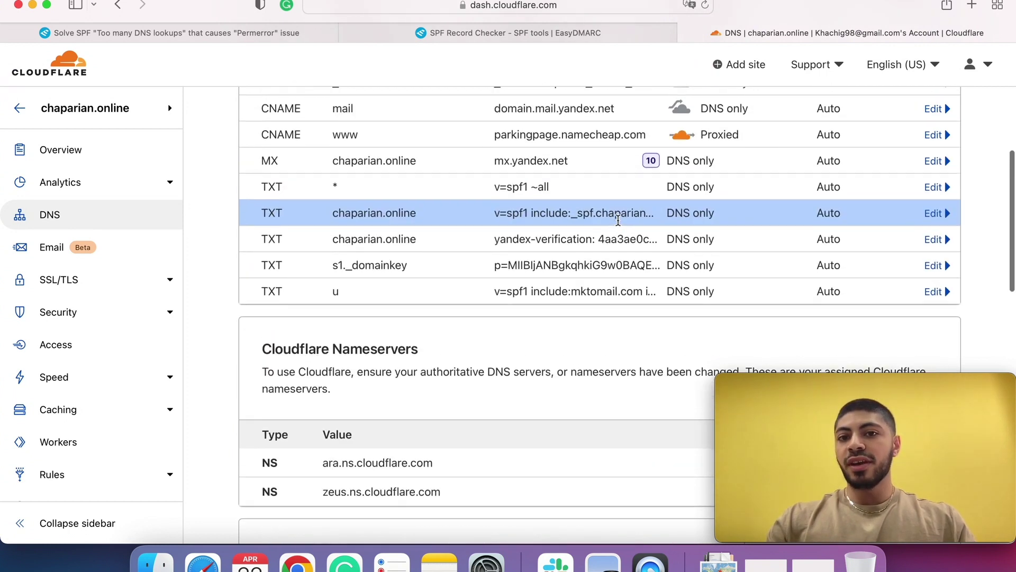
{"action": "scroll", "coordinate": [618, 220], "scroll_direction": "up", "scroll_amount": 2}
Verify the published record in DNS so EasySPF for chaparian.online turns ACTIVE
{"action": "left_click", "coordinate": [494, 38]}
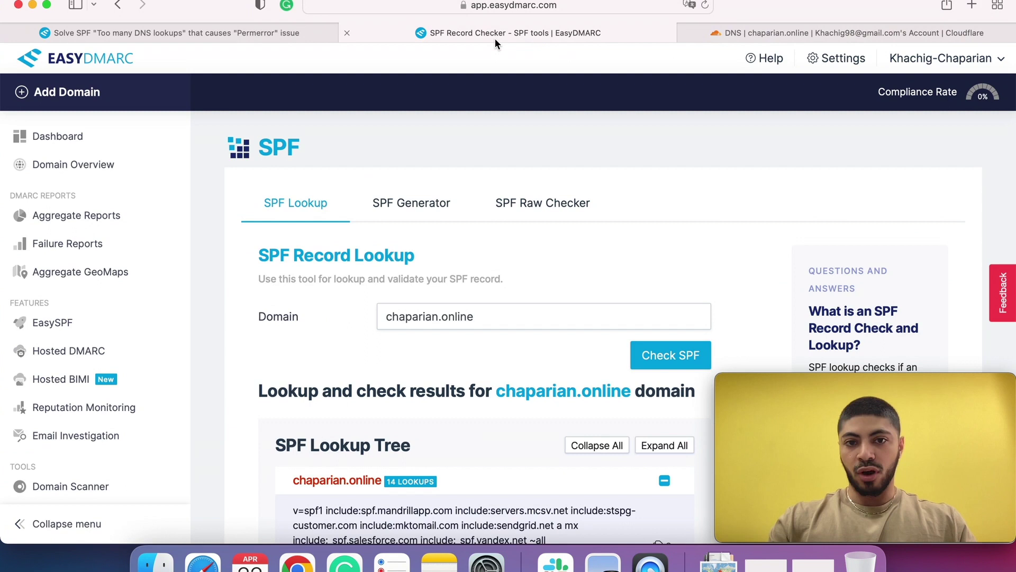
{"action": "left_click", "coordinate": [231, 34]}
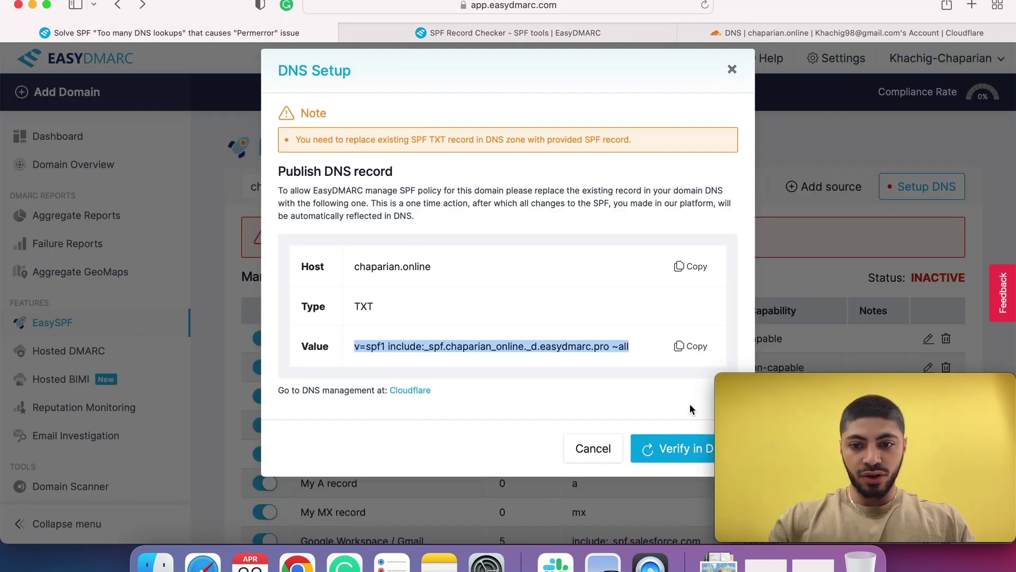
{"action": "left_click", "coordinate": [669, 445]}
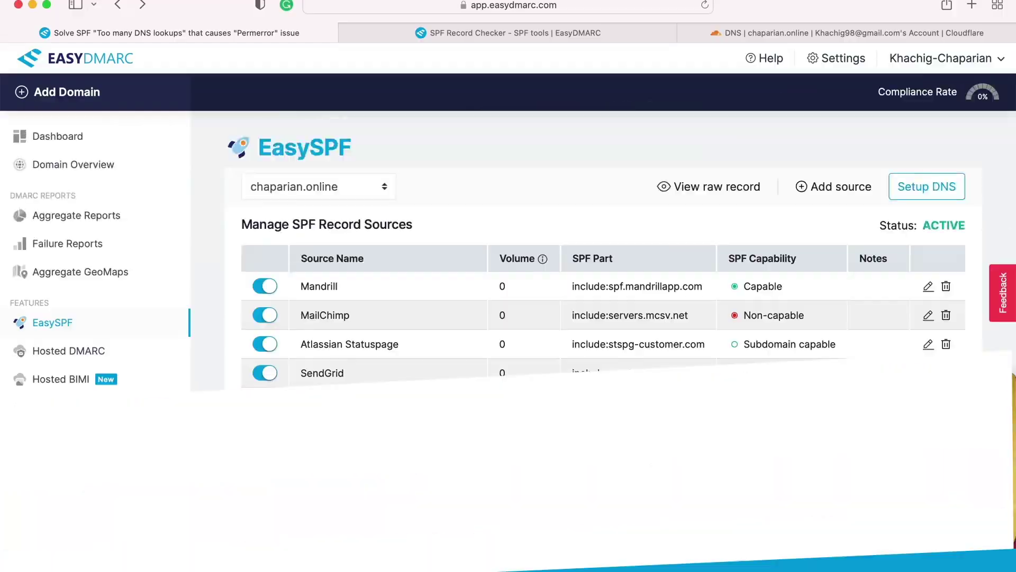
{"action": "scroll", "coordinate": [669, 439], "scroll_direction": "down", "scroll_amount": 3}
{"action": "mouse_move", "coordinate": [830, 424]}
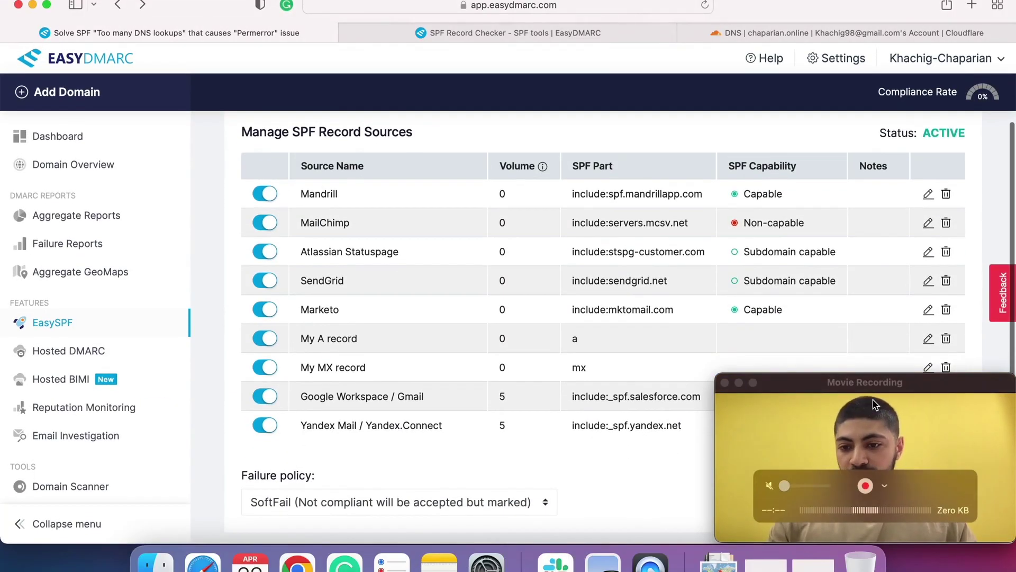
{"action": "left_click_drag", "start_coordinate": [875, 405], "coordinate": [160, 53]}
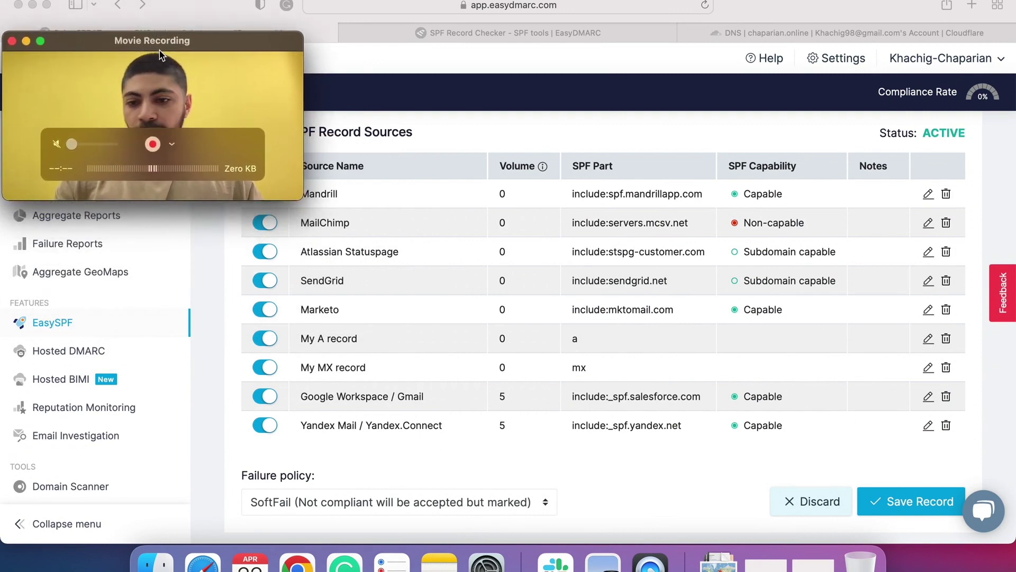
{"action": "scroll", "coordinate": [848, 364], "scroll_direction": "up", "scroll_amount": 2}
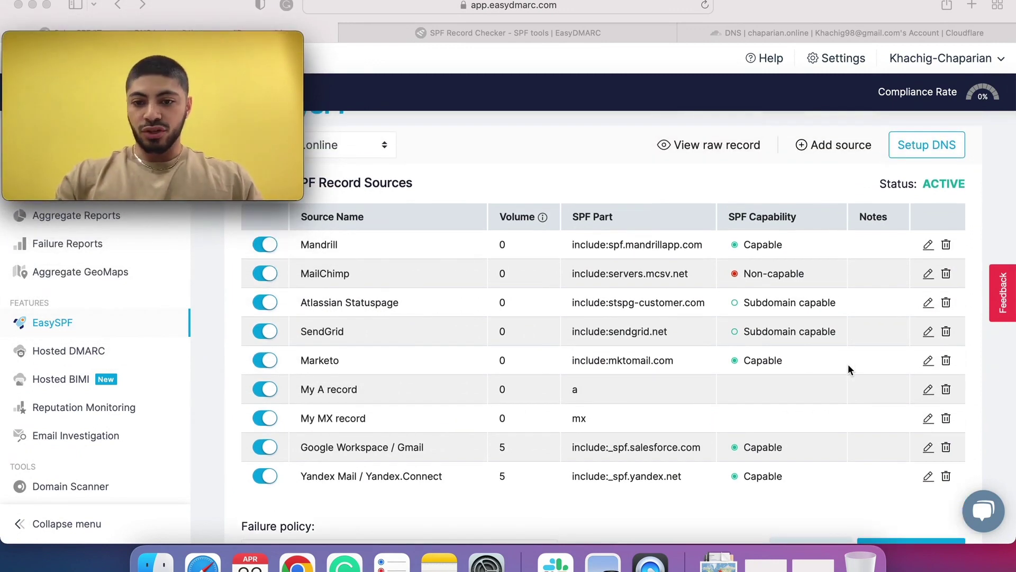
{"action": "scroll", "coordinate": [893, 265], "scroll_direction": "down", "scroll_amount": 2}
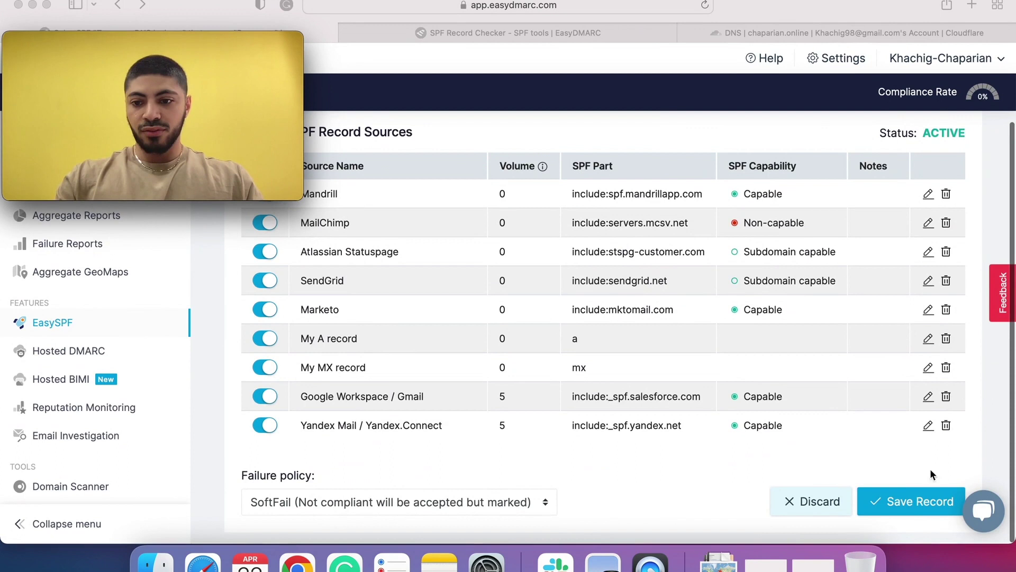
Save the EasySPF record with the SoftFail policy and close the success message
{"action": "left_click", "coordinate": [882, 499]}
{"action": "left_click", "coordinate": [908, 503]}
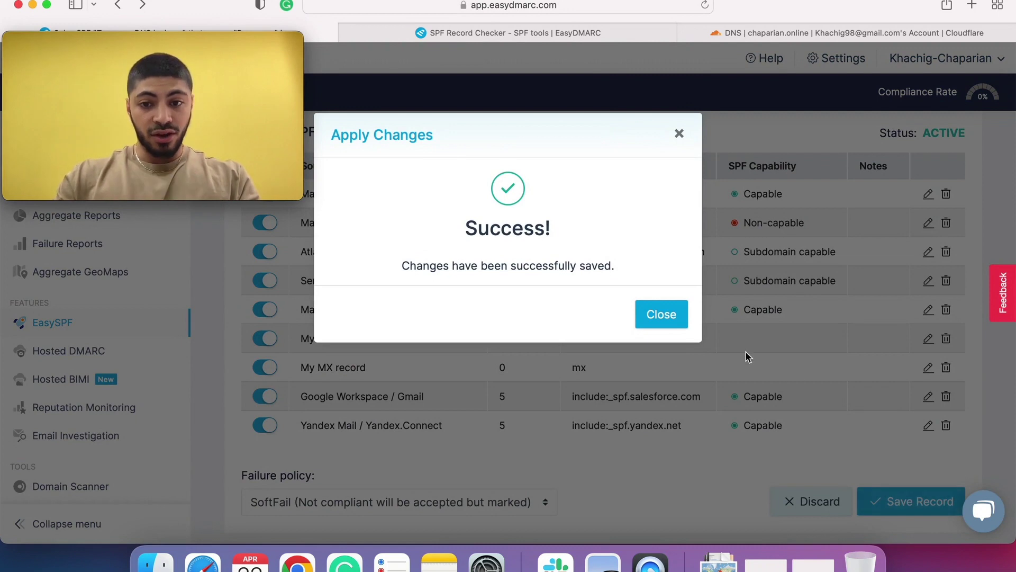
{"action": "left_click", "coordinate": [679, 317]}
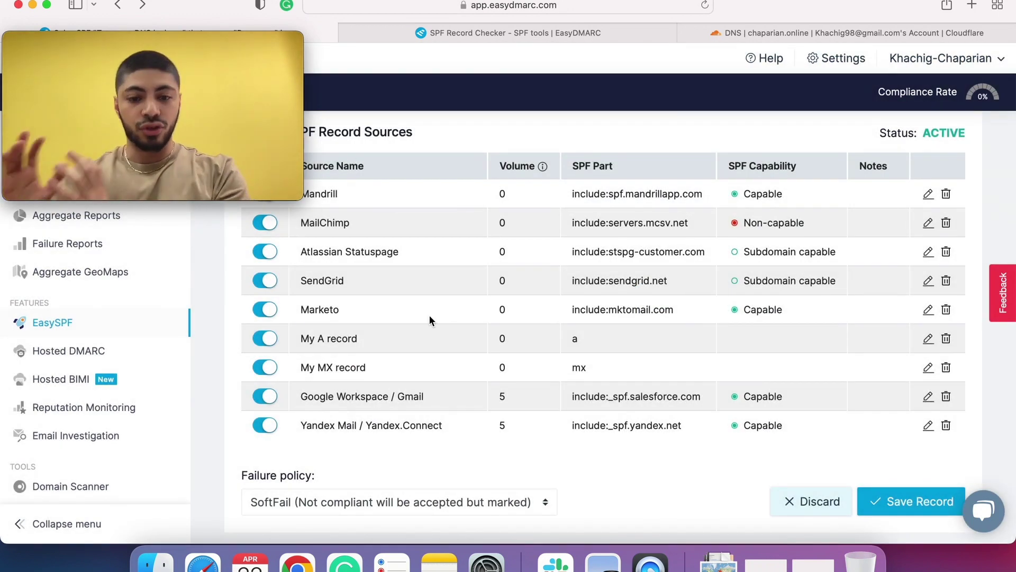
{"action": "scroll", "coordinate": [428, 314], "scroll_direction": "up", "scroll_amount": 3}
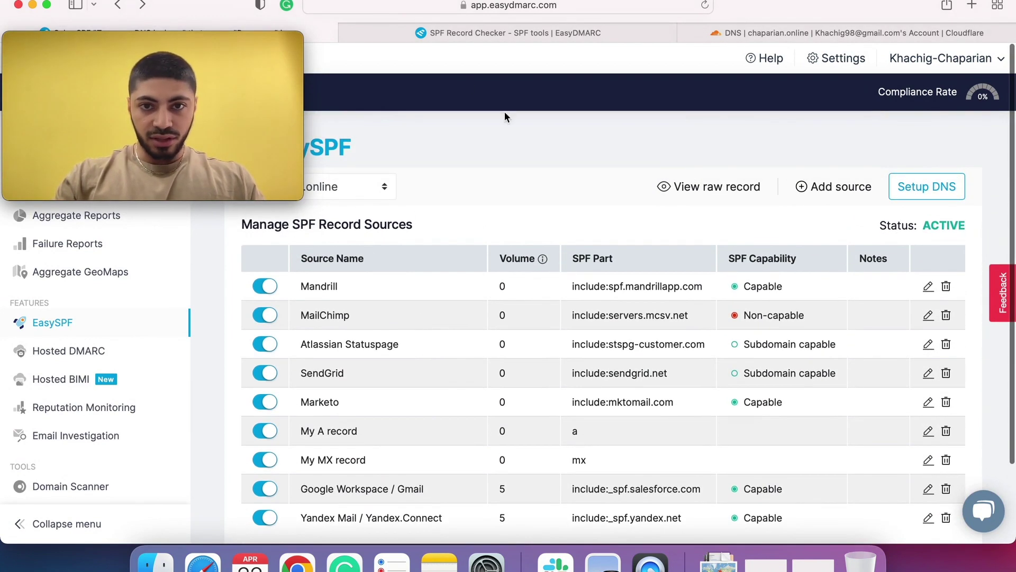
Re-run the SPF check and confirm chaparian.online now uses 8 DNS lookups, down from 14
{"action": "left_click", "coordinate": [522, 34]}
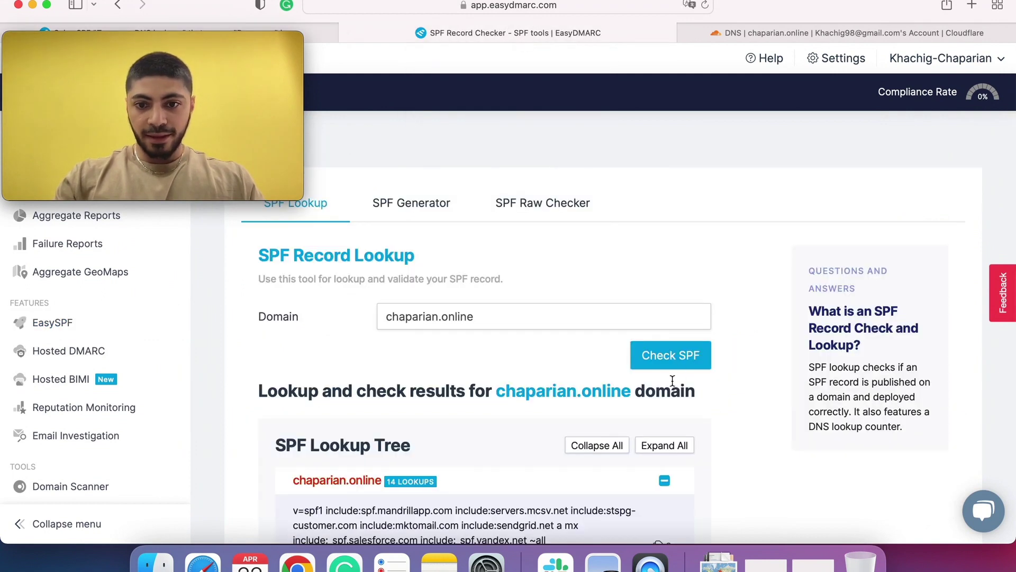
{"action": "left_click", "coordinate": [664, 362]}
{"action": "scroll", "coordinate": [560, 367], "scroll_direction": "down", "scroll_amount": 3}
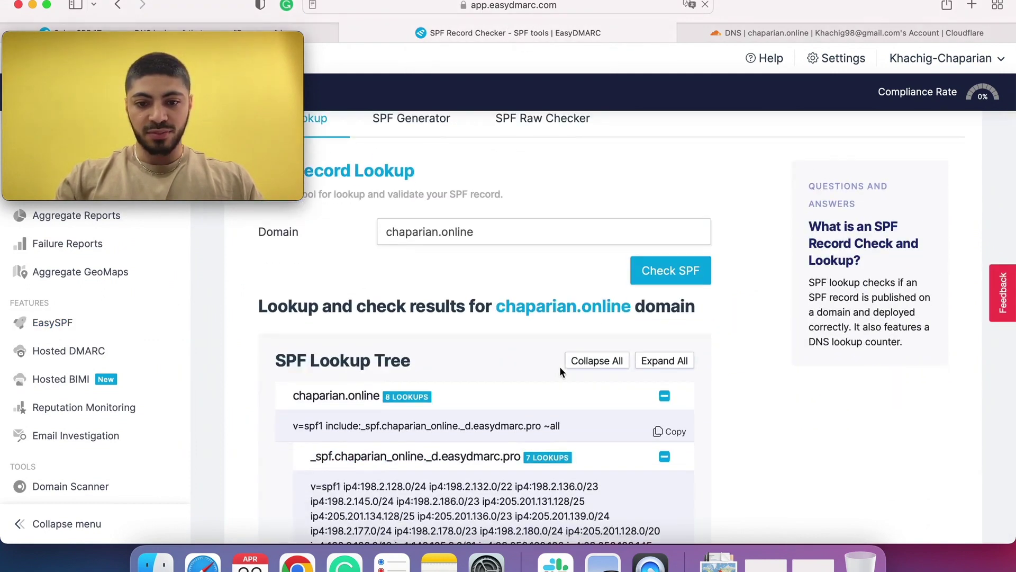
{"action": "scroll", "coordinate": [560, 366], "scroll_direction": "down", "scroll_amount": 5}
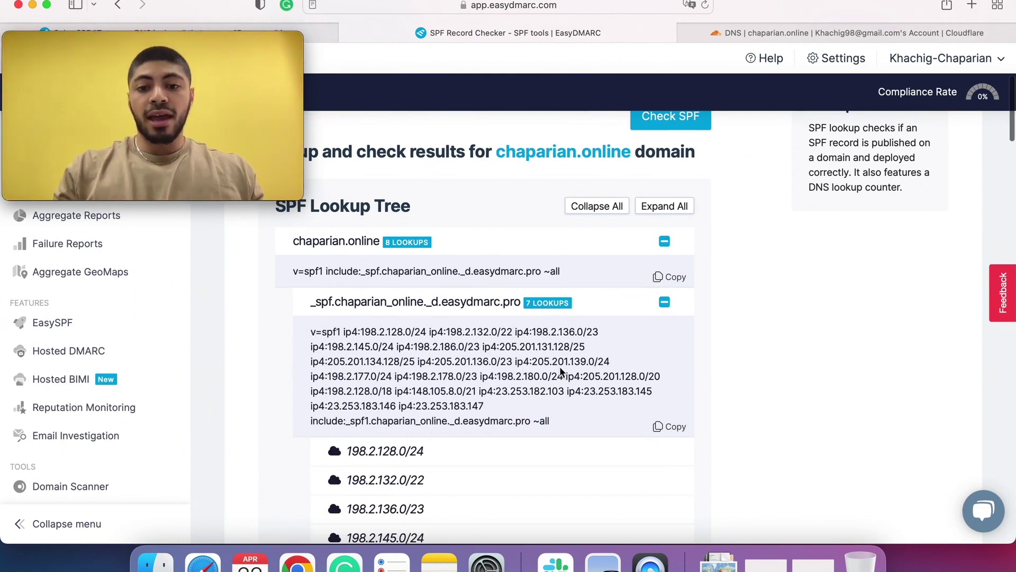
{"action": "scroll", "coordinate": [560, 367], "scroll_direction": "down", "scroll_amount": 10}
{"action": "scroll", "coordinate": [560, 368], "scroll_direction": "down", "scroll_amount": 10}
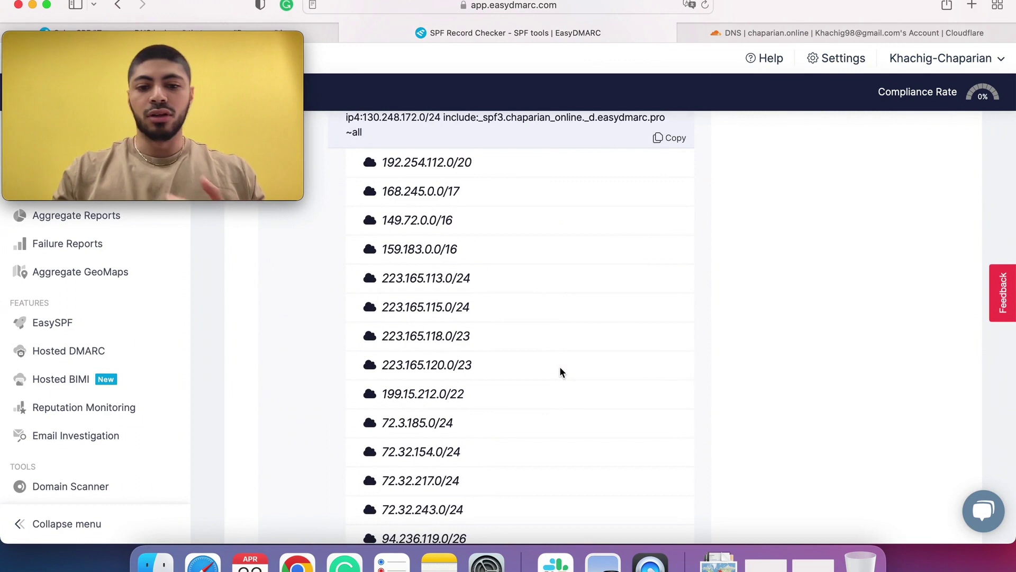
{"action": "scroll", "coordinate": [560, 366], "scroll_direction": "up", "scroll_amount": 15}
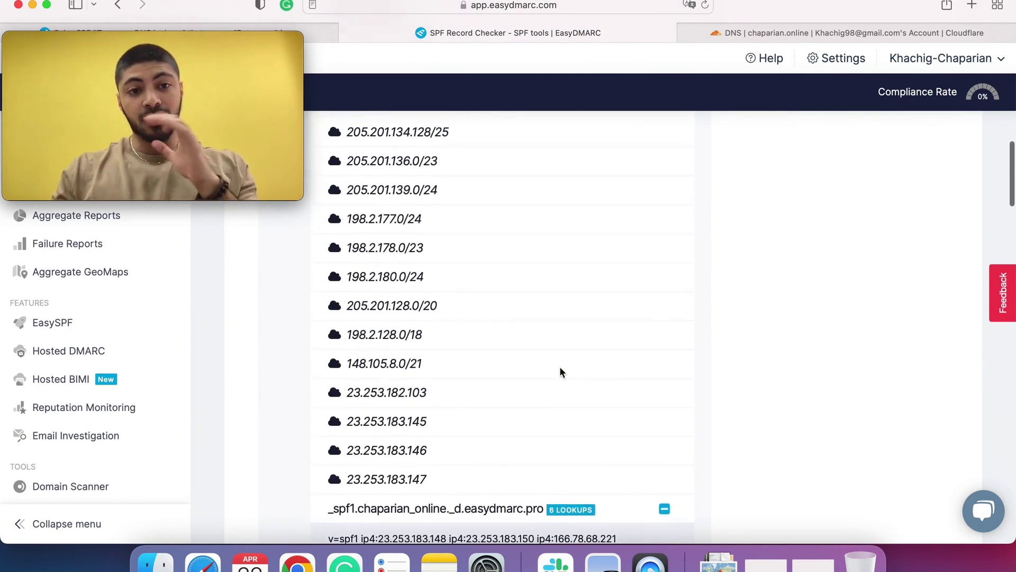
{"action": "scroll", "coordinate": [560, 367], "scroll_direction": "up", "scroll_amount": 15}
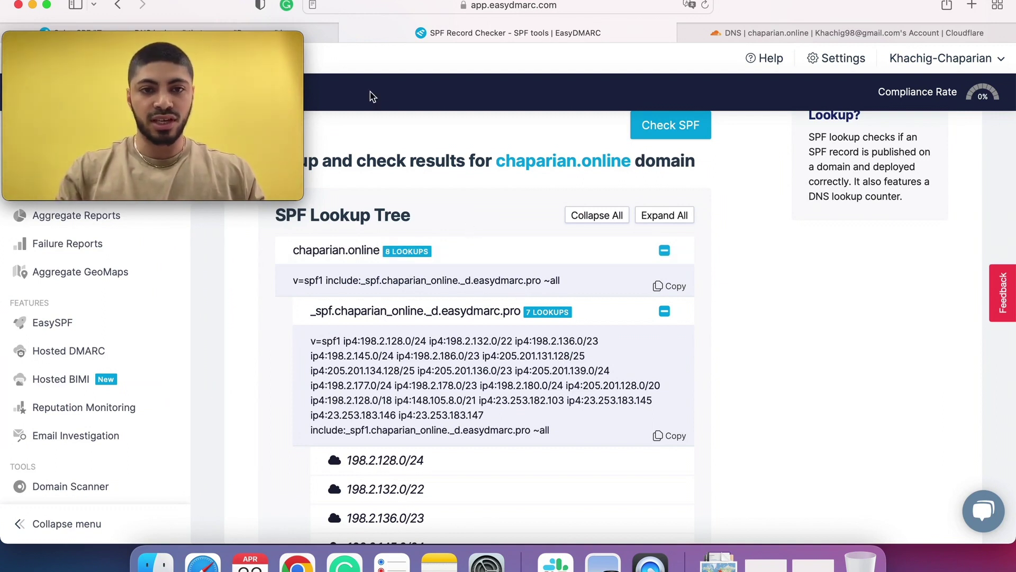
Disable the MailChimp source and save the EasySPF record, which remains ACTIVE
{"action": "left_click", "coordinate": [313, 41]}
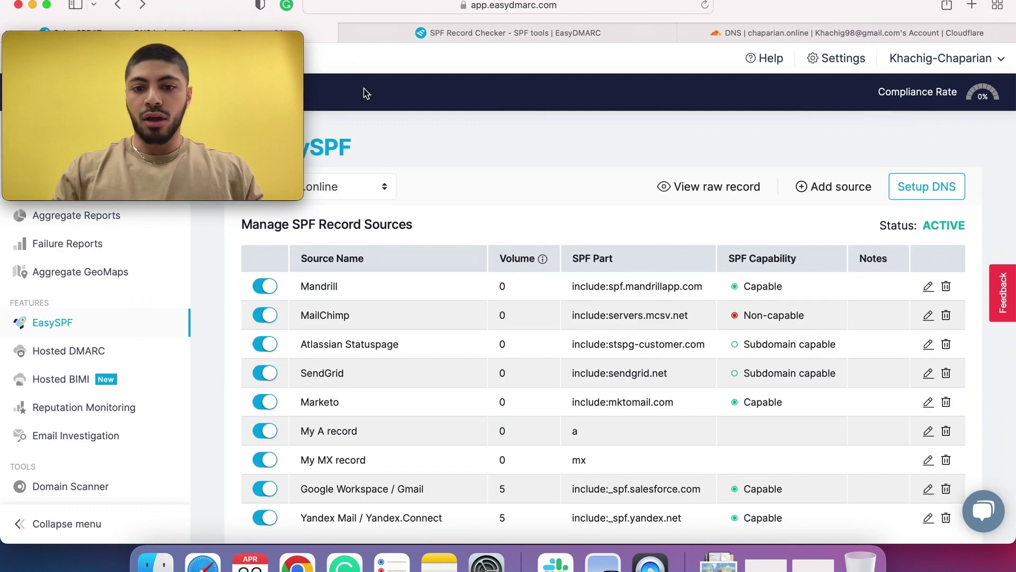
{"action": "scroll", "coordinate": [496, 284], "scroll_direction": "down", "scroll_amount": 3}
{"action": "scroll", "coordinate": [497, 283], "scroll_direction": "up", "scroll_amount": 3}
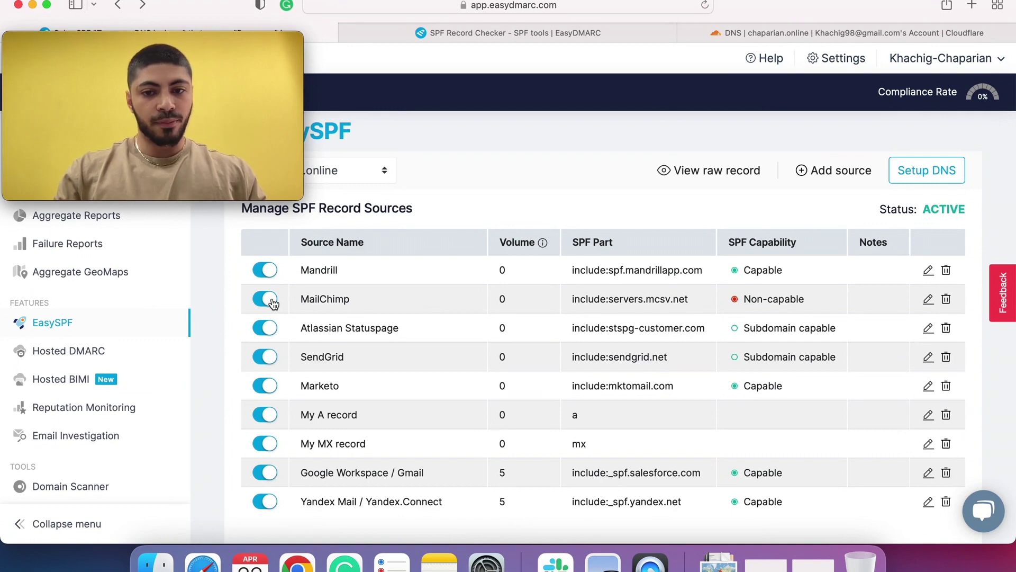
{"action": "left_click", "coordinate": [273, 302]}
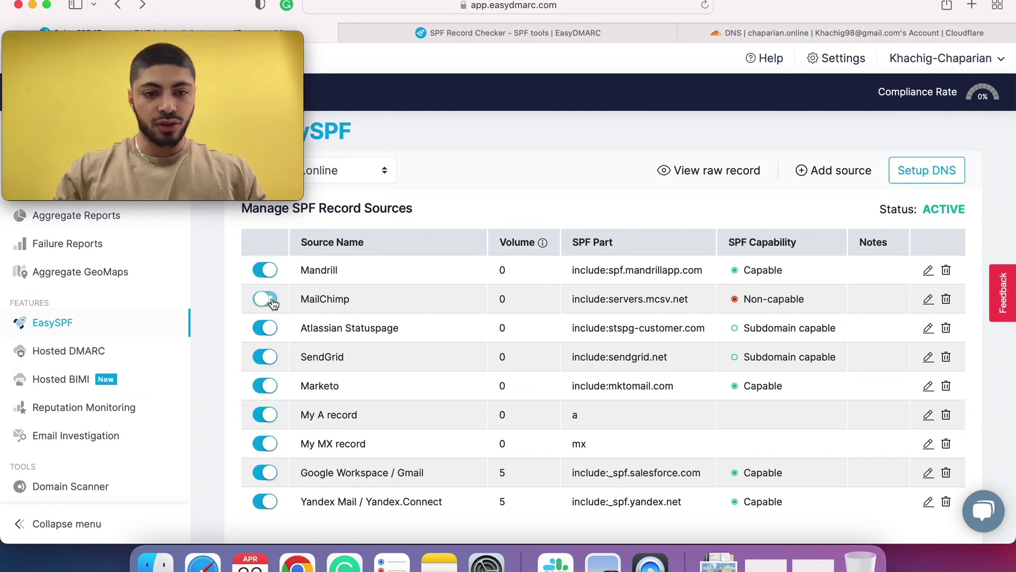
{"action": "scroll", "coordinate": [358, 302], "scroll_direction": "down", "scroll_amount": 2}
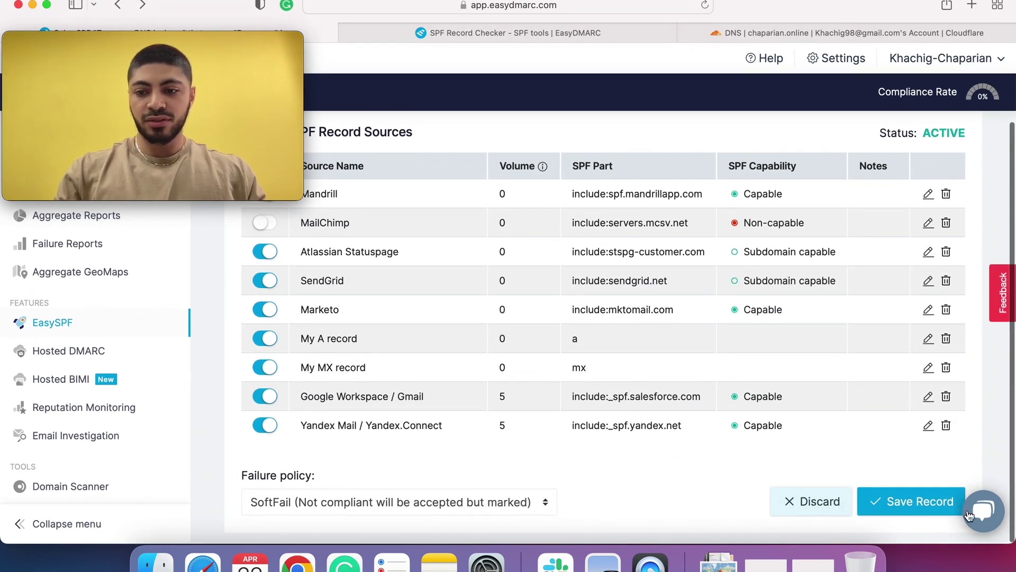
{"action": "left_click", "coordinate": [940, 503]}
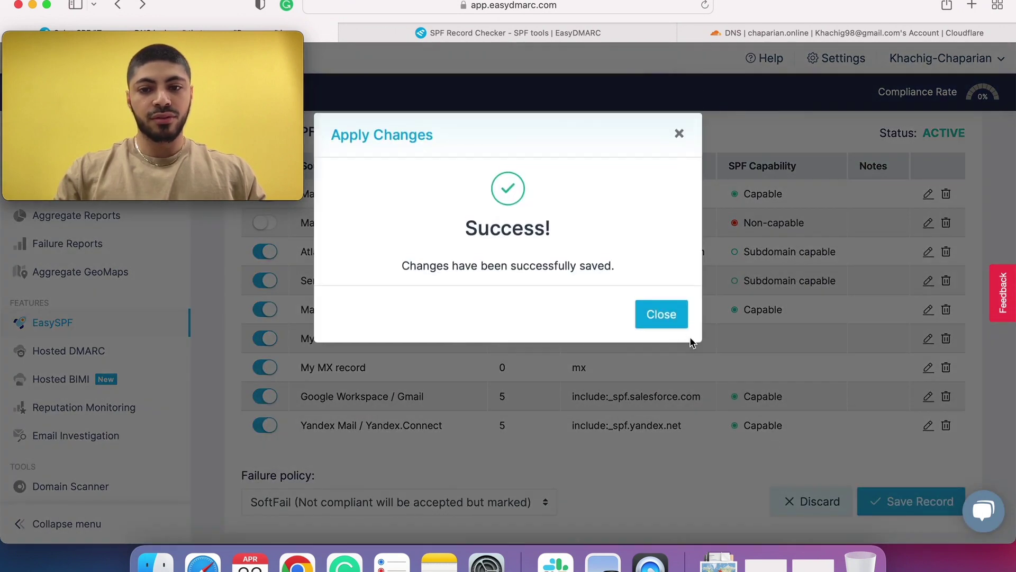
{"action": "left_click", "coordinate": [662, 315]}
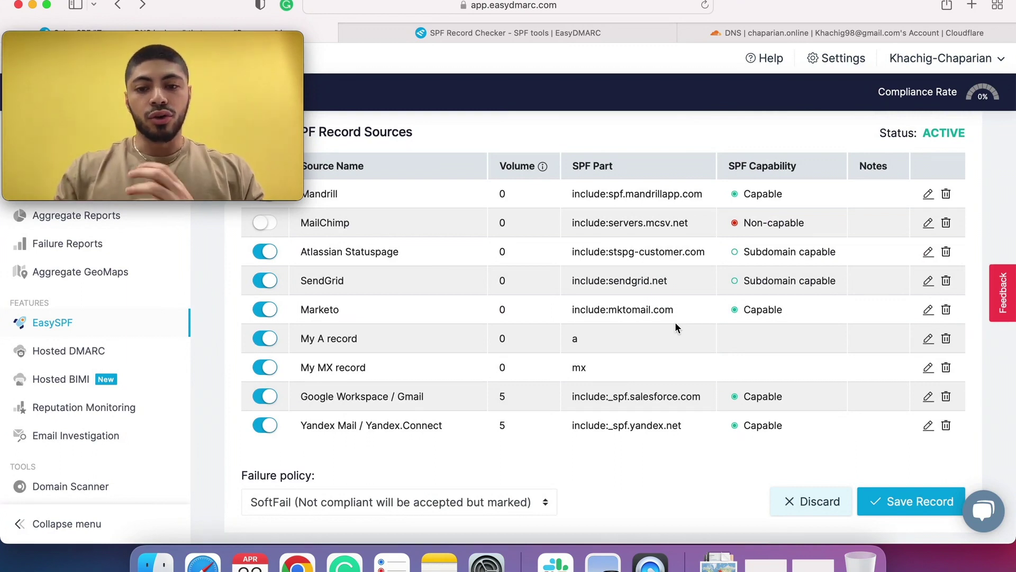
{"action": "scroll", "coordinate": [675, 322], "scroll_direction": "up", "scroll_amount": 3}
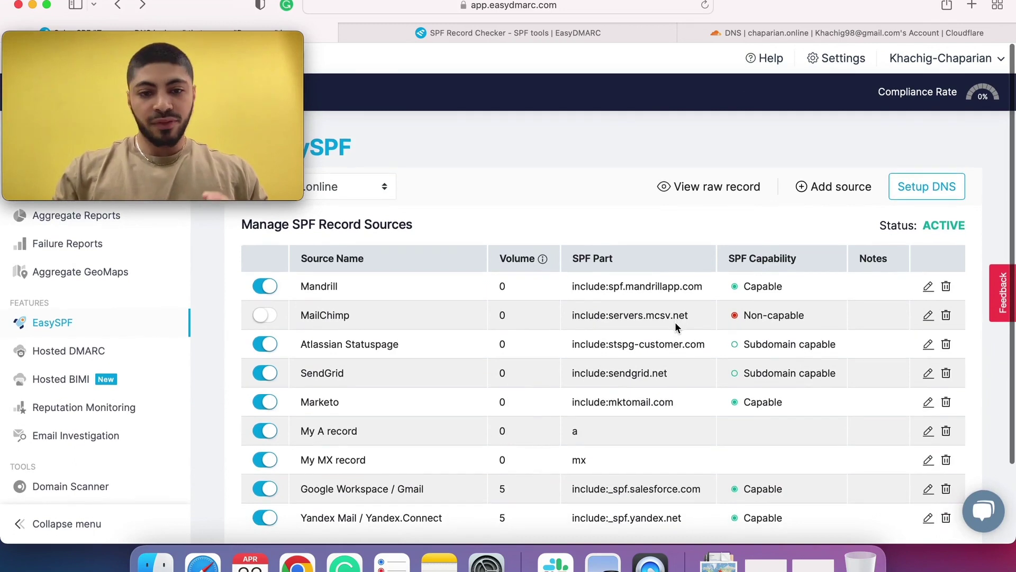
{"action": "scroll", "coordinate": [675, 322], "scroll_direction": "down", "scroll_amount": 1}
{"action": "scroll", "coordinate": [738, 211], "scroll_direction": "down", "scroll_amount": 1}
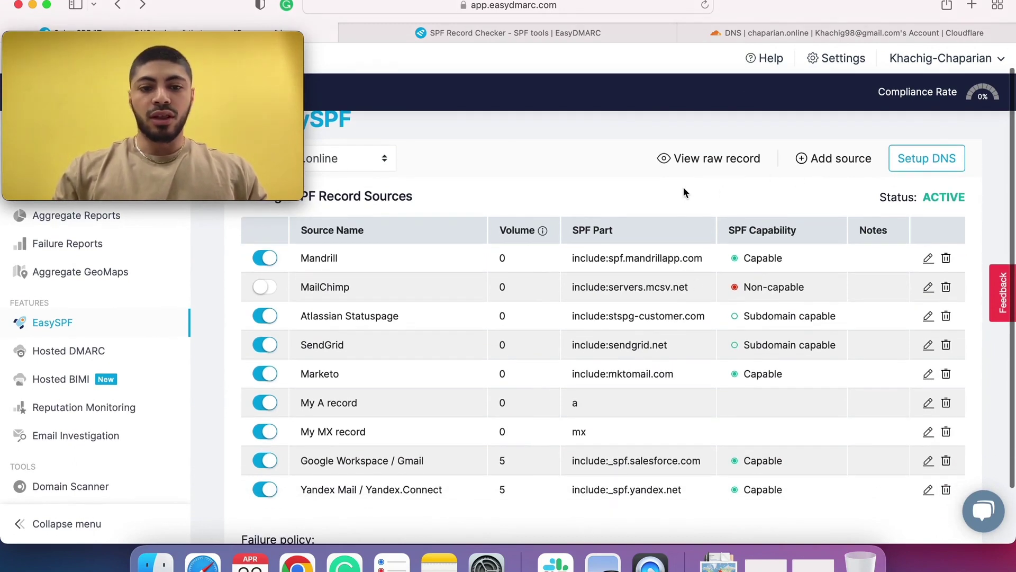
Add the 'My new a record' source with SPF part a:sub.chaparian.online to the sources list
{"action": "left_click", "coordinate": [842, 160]}
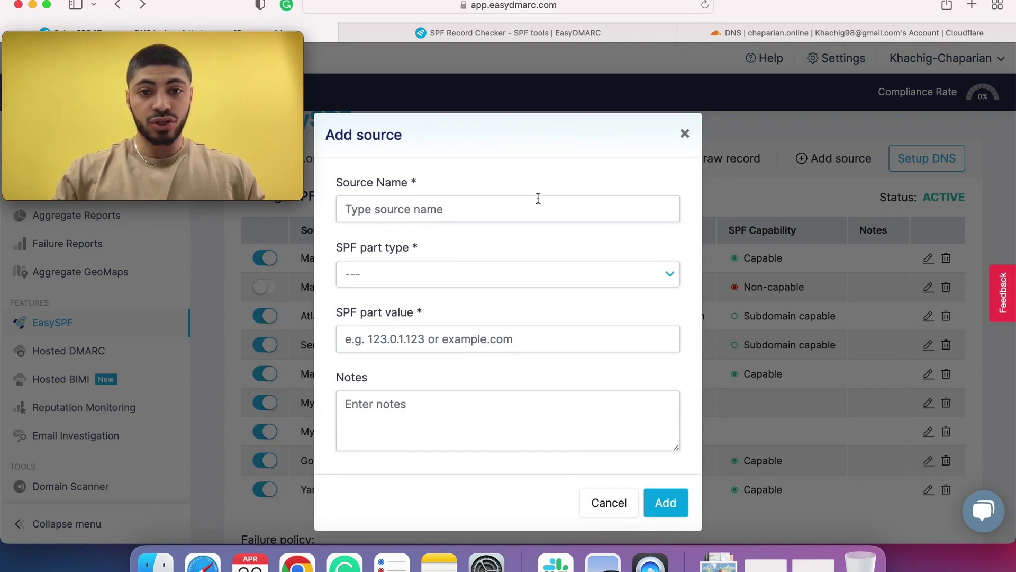
{"action": "left_click", "coordinate": [490, 202]}
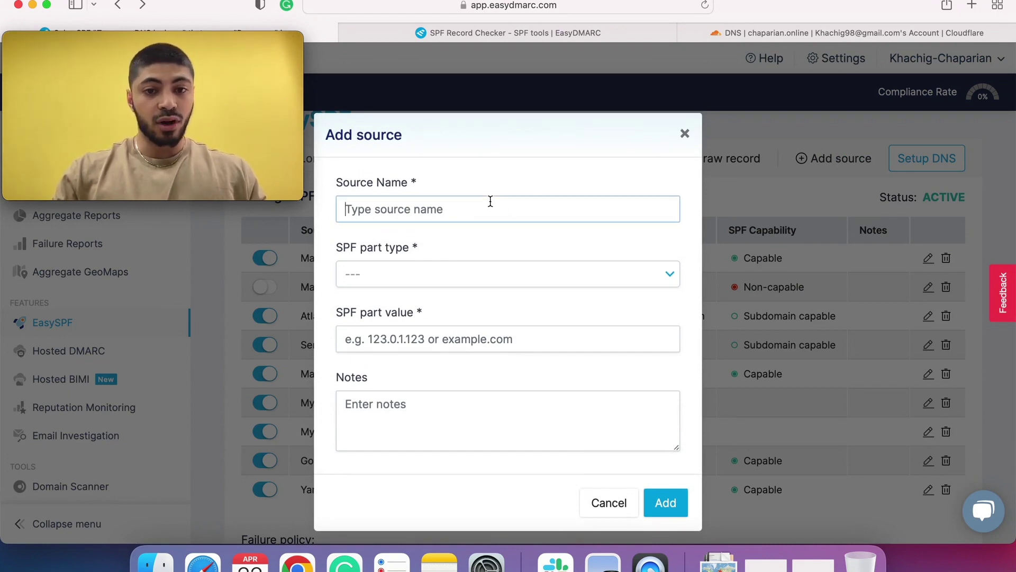
{"action": "left_click", "coordinate": [414, 274]}
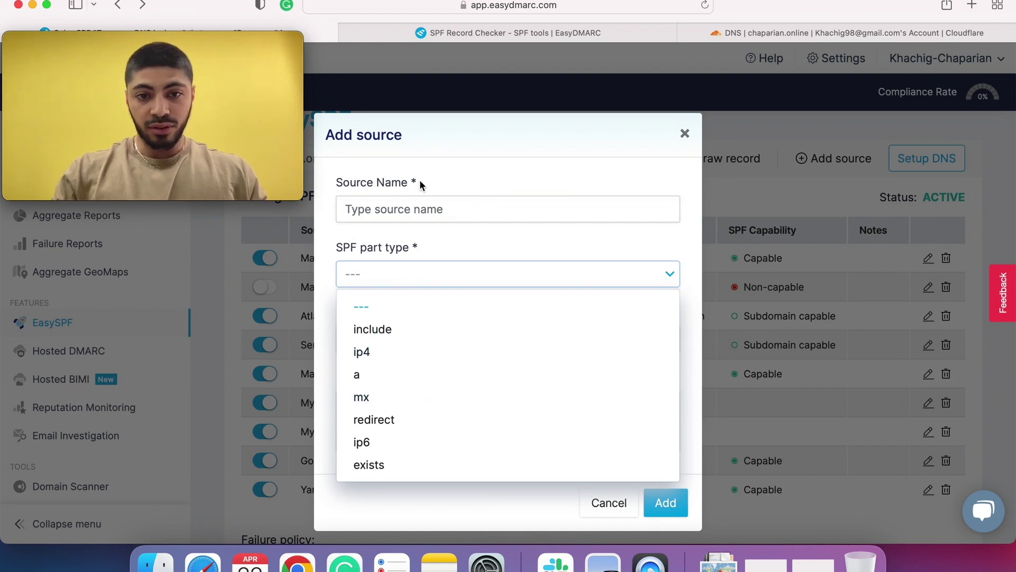
{"action": "left_click", "coordinate": [382, 208]}
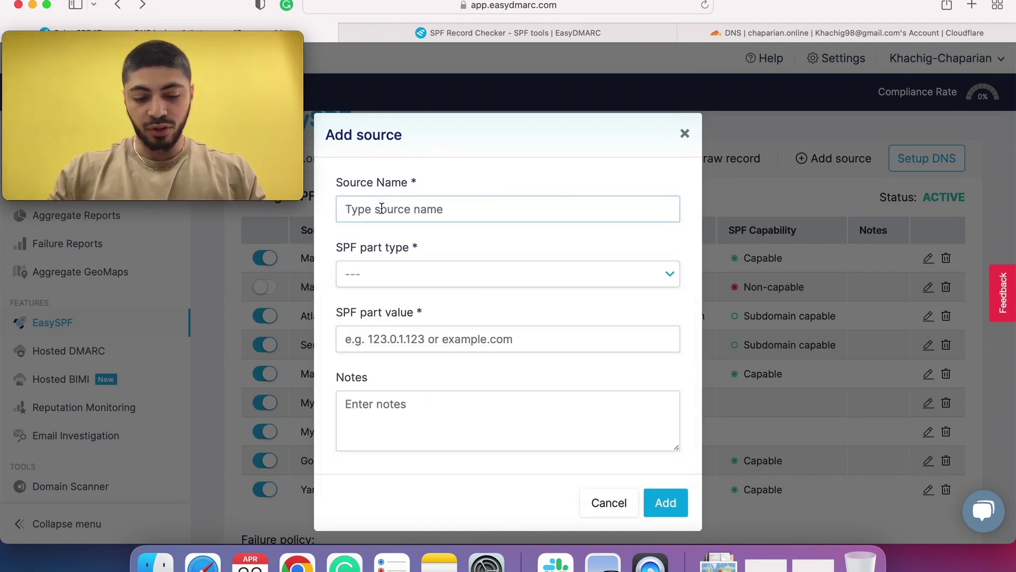
{"action": "type", "text": "M"}
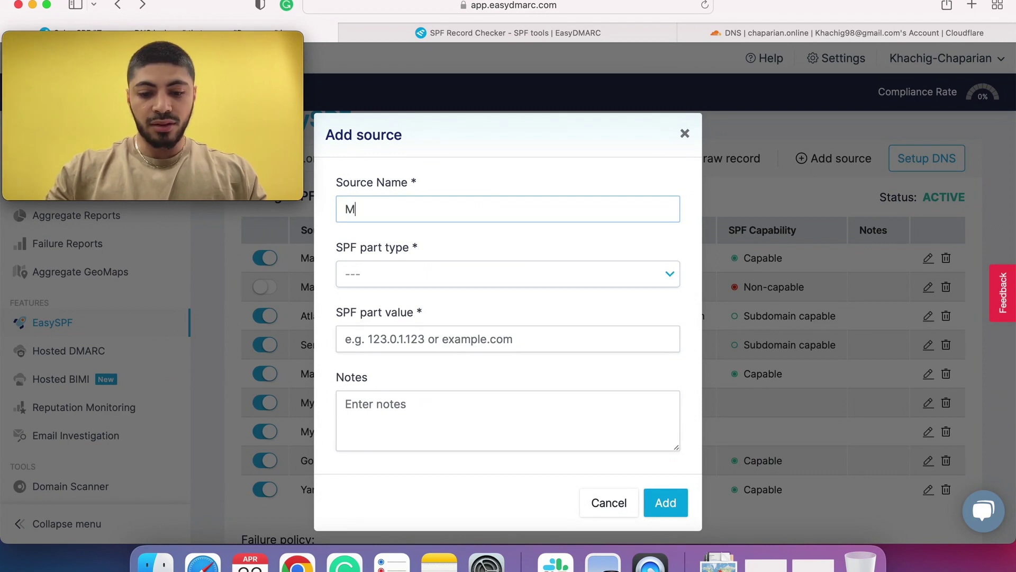
{"action": "type", "text": "y new"}
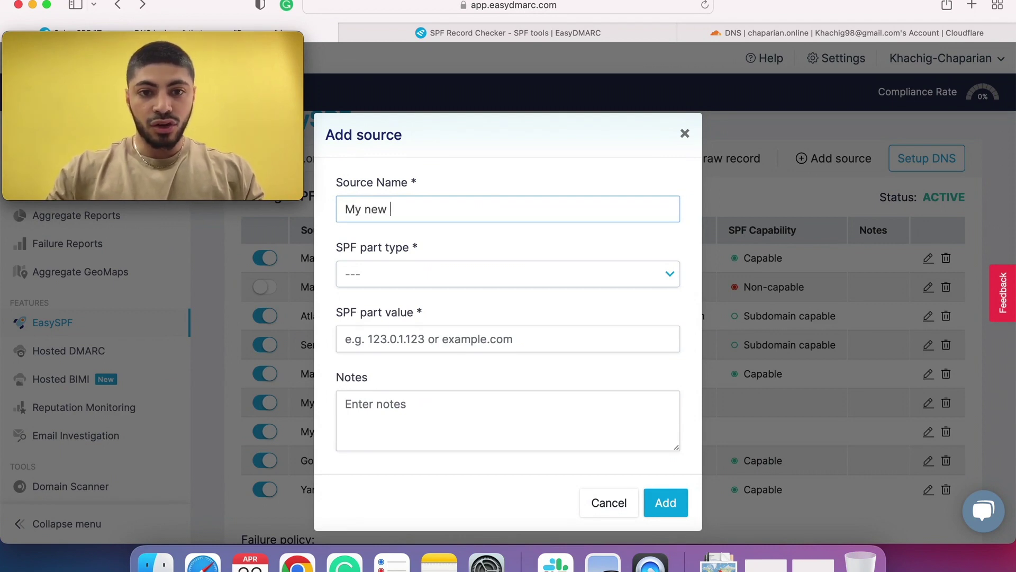
{"action": "type", "text": " a recor"}
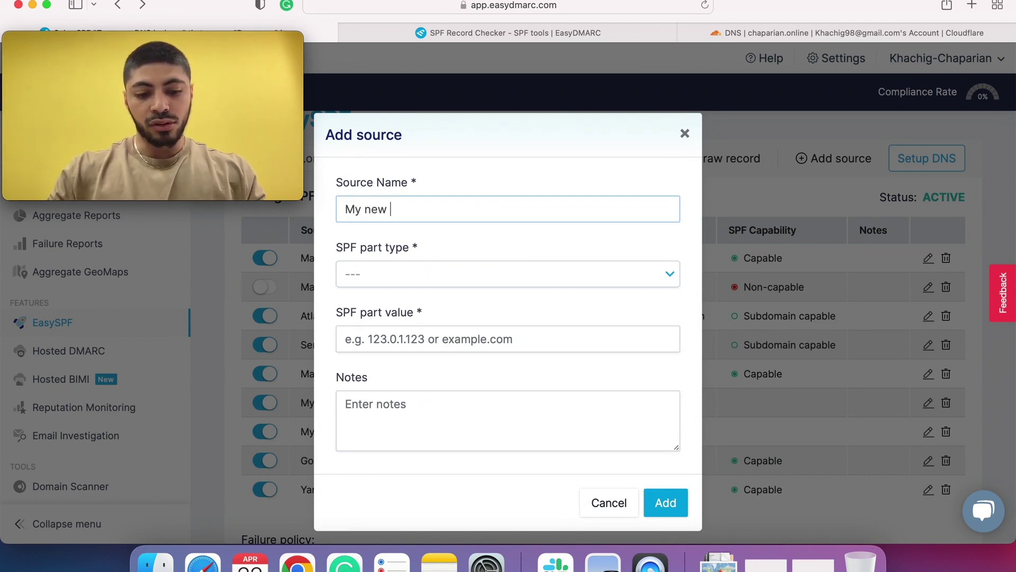
{"action": "type", "text": "d"}
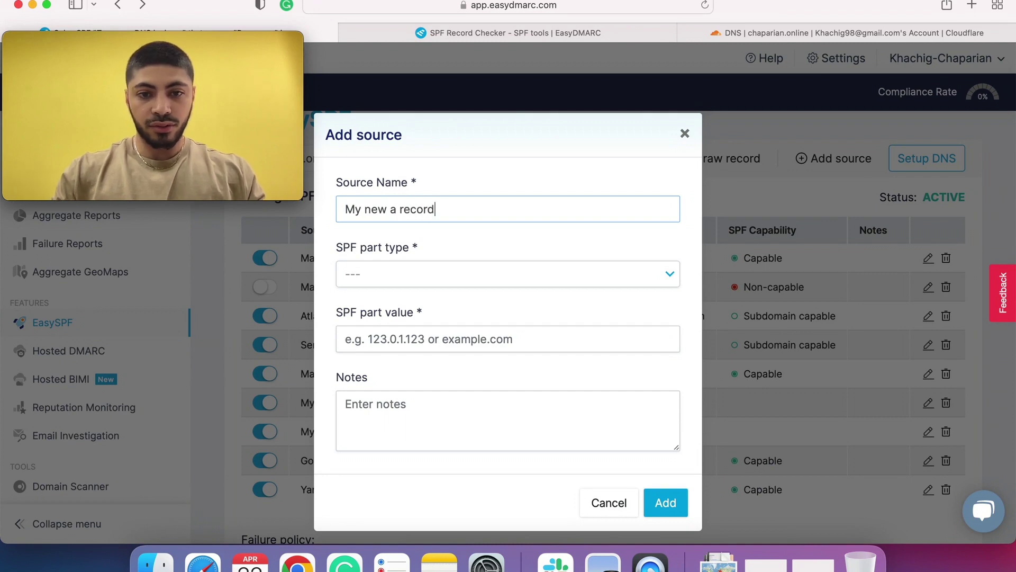
{"action": "left_click", "coordinate": [457, 272]}
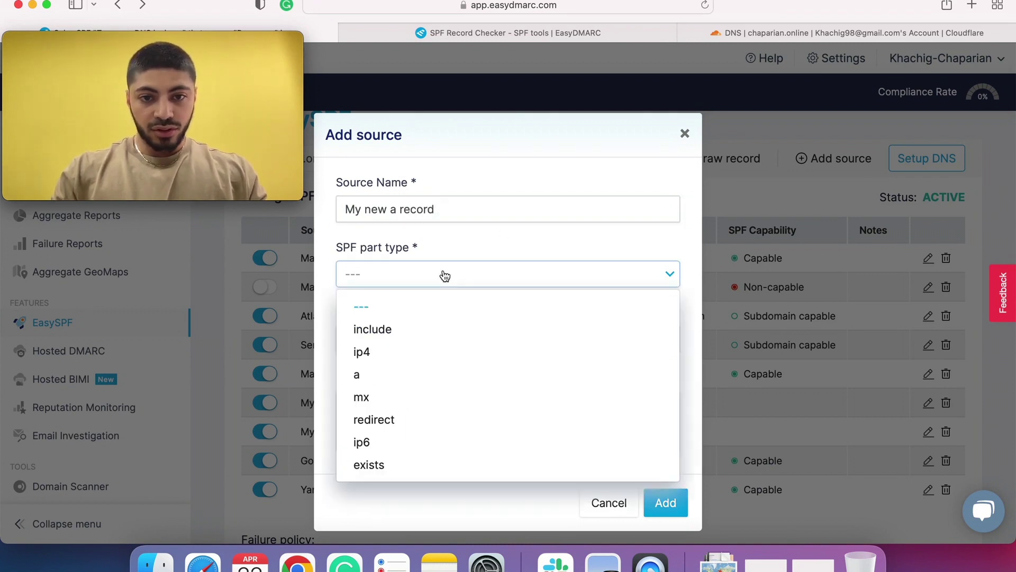
{"action": "left_click", "coordinate": [356, 378]}
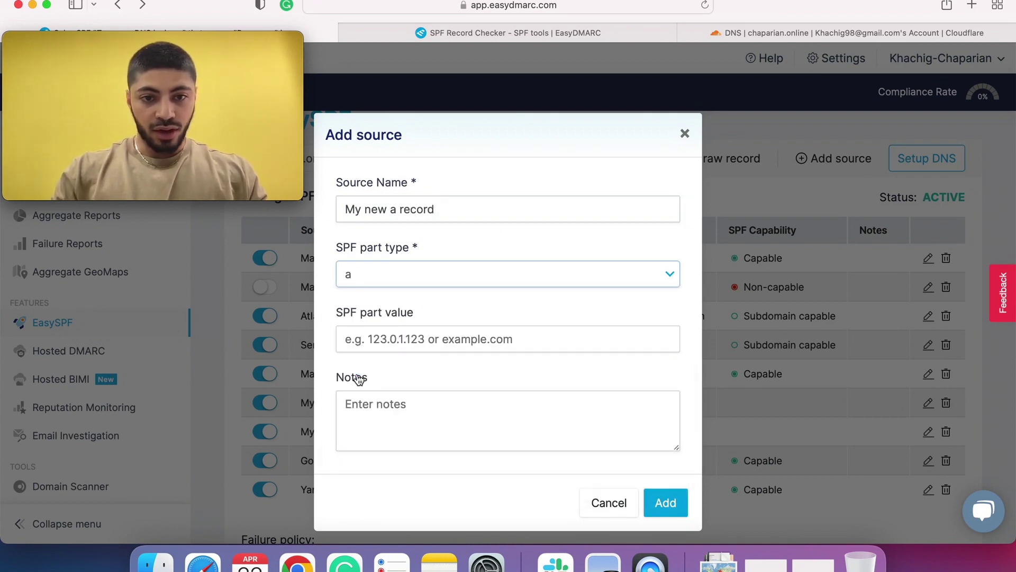
{"action": "left_click", "coordinate": [430, 345]}
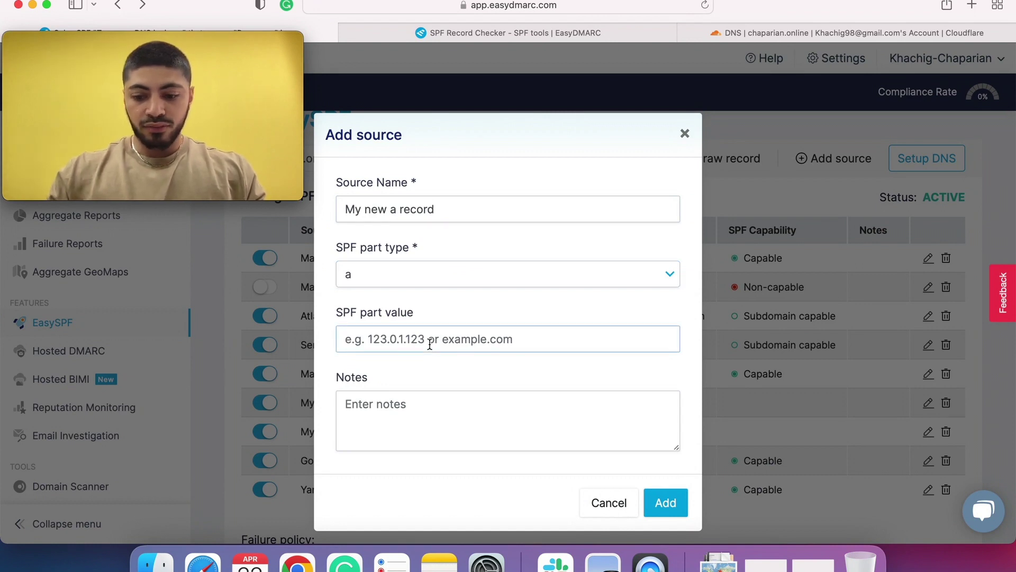
{"action": "type", "text": "sub"}
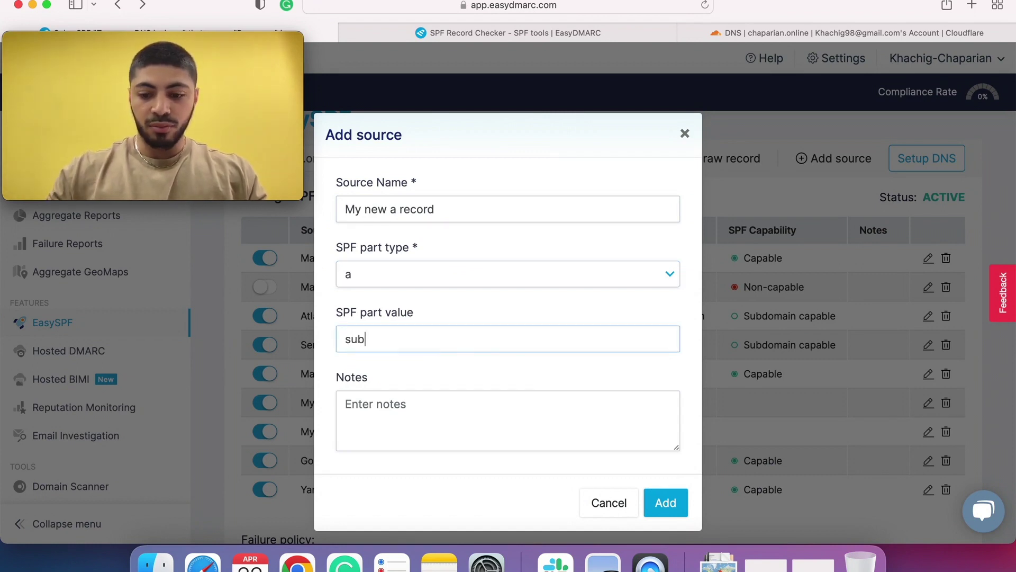
{"action": "type", "text": ".chaparian"}
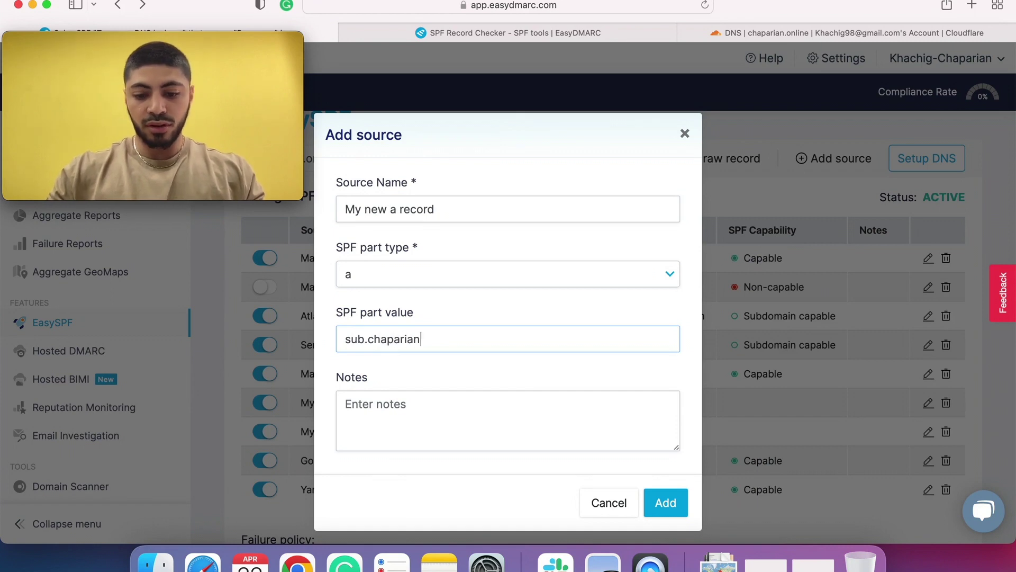
{"action": "type", "text": ".online"}
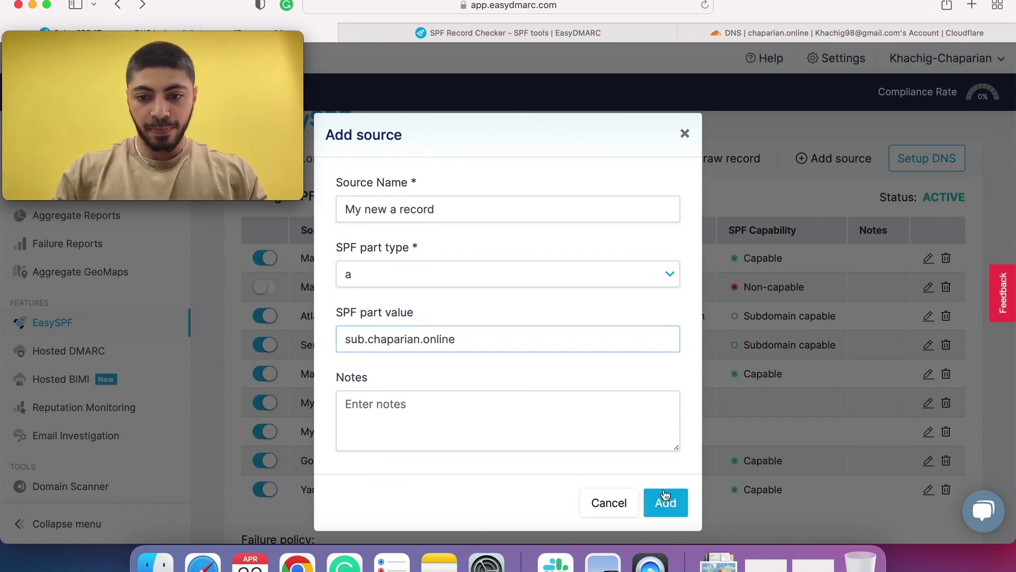
{"action": "left_click", "coordinate": [659, 502]}
Save the EasySPF record containing the new 'My new a record' source and close the Success dialog
{"action": "scroll", "coordinate": [537, 460], "scroll_direction": "down", "scroll_amount": 3}
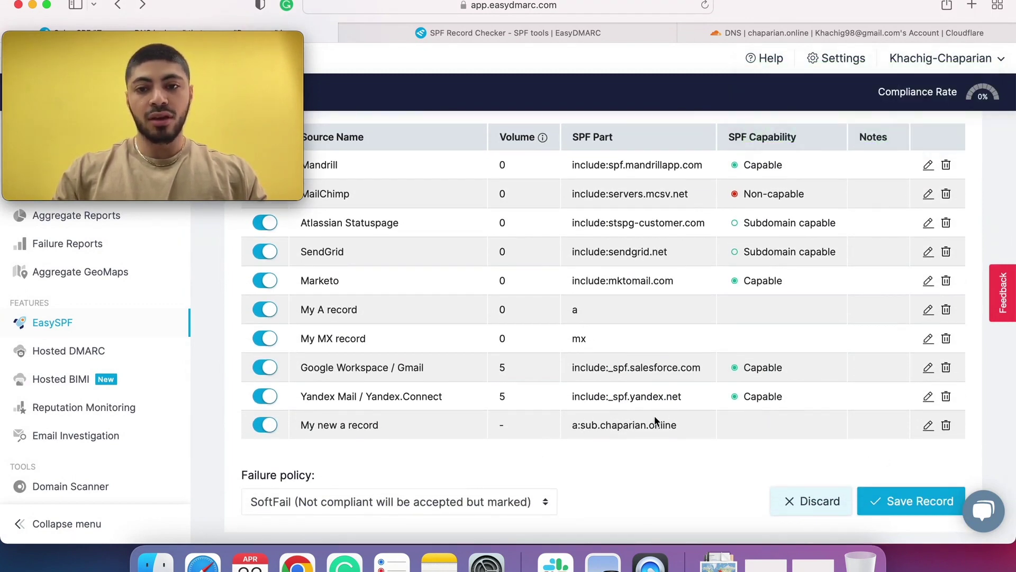
{"action": "scroll", "coordinate": [655, 418], "scroll_direction": "up", "scroll_amount": 1}
{"action": "scroll", "coordinate": [654, 415], "scroll_direction": "down", "scroll_amount": 1}
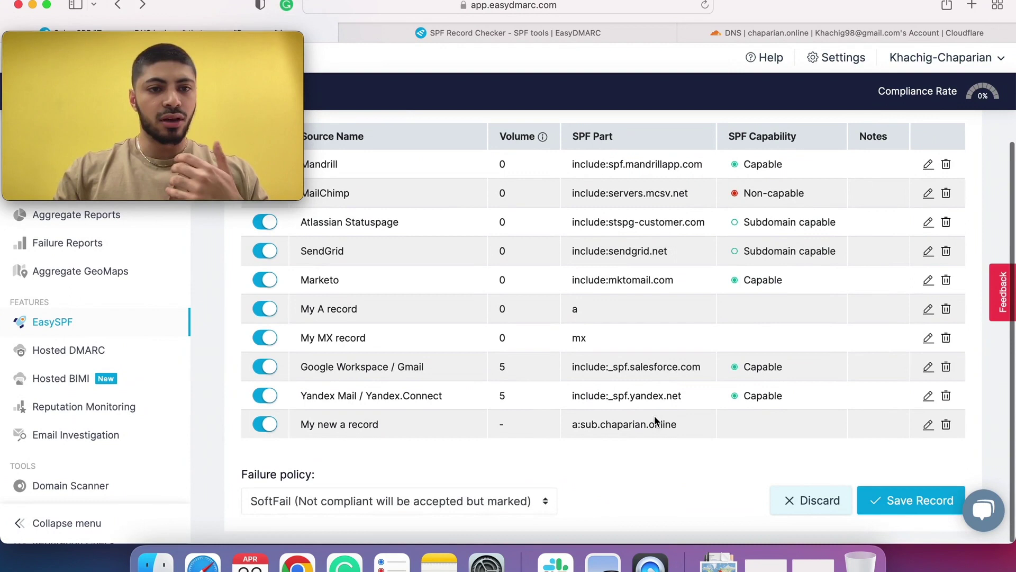
{"action": "left_click", "coordinate": [884, 499]}
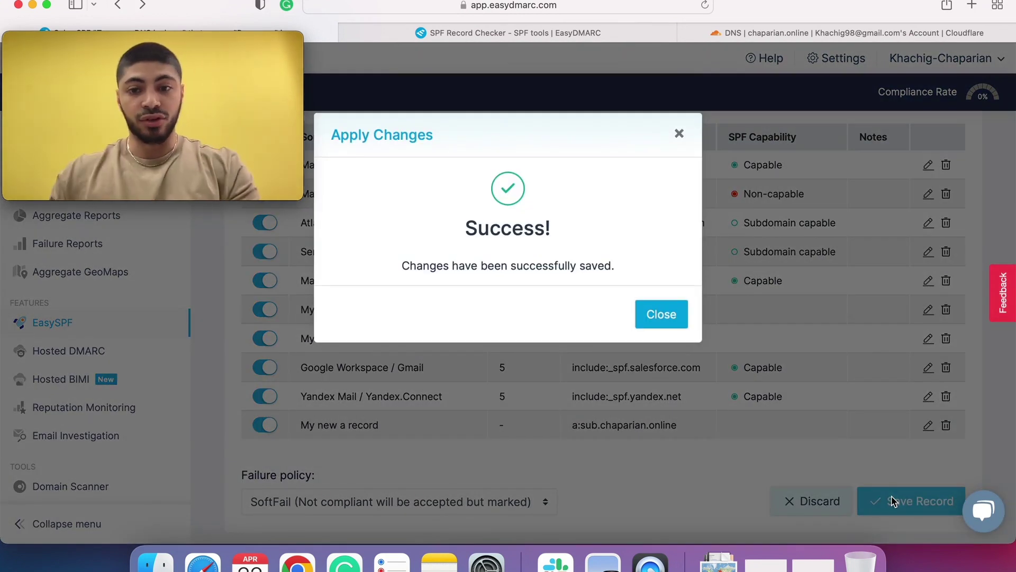
{"action": "left_click", "coordinate": [671, 316]}
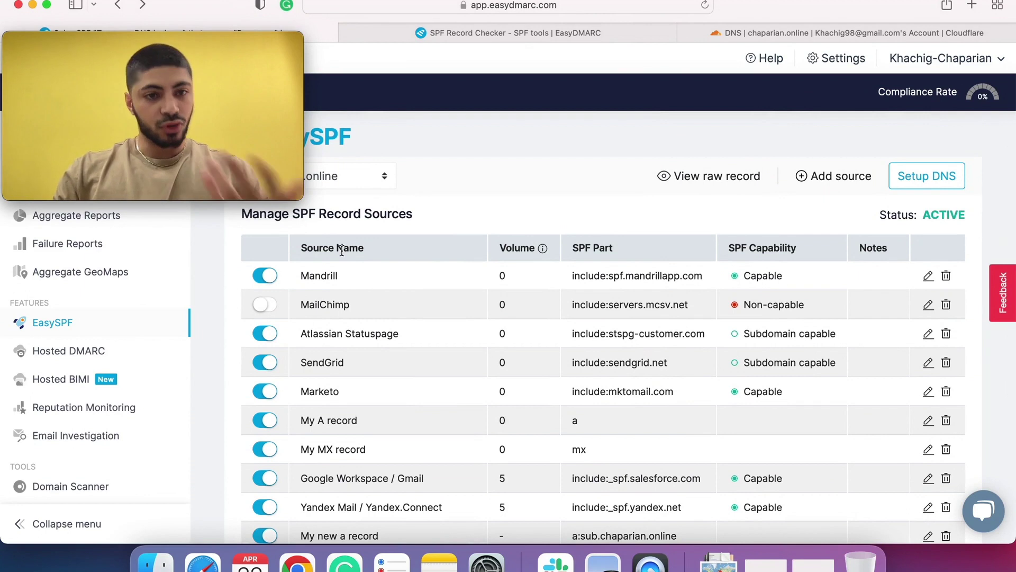
{"action": "scroll", "coordinate": [533, 246], "scroll_direction": "down", "scroll_amount": 2}
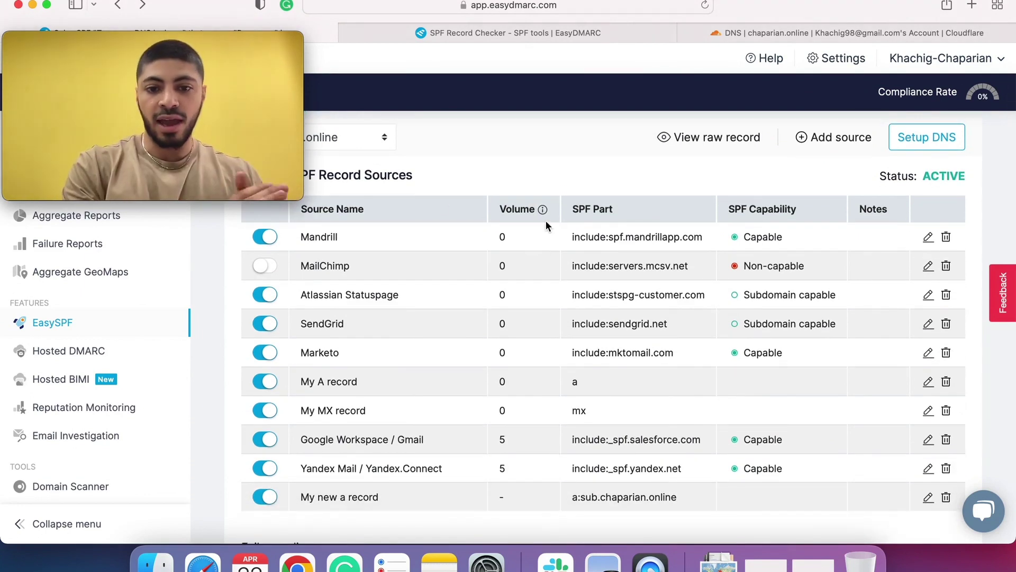
{"action": "mouse_move", "coordinate": [544, 212]}
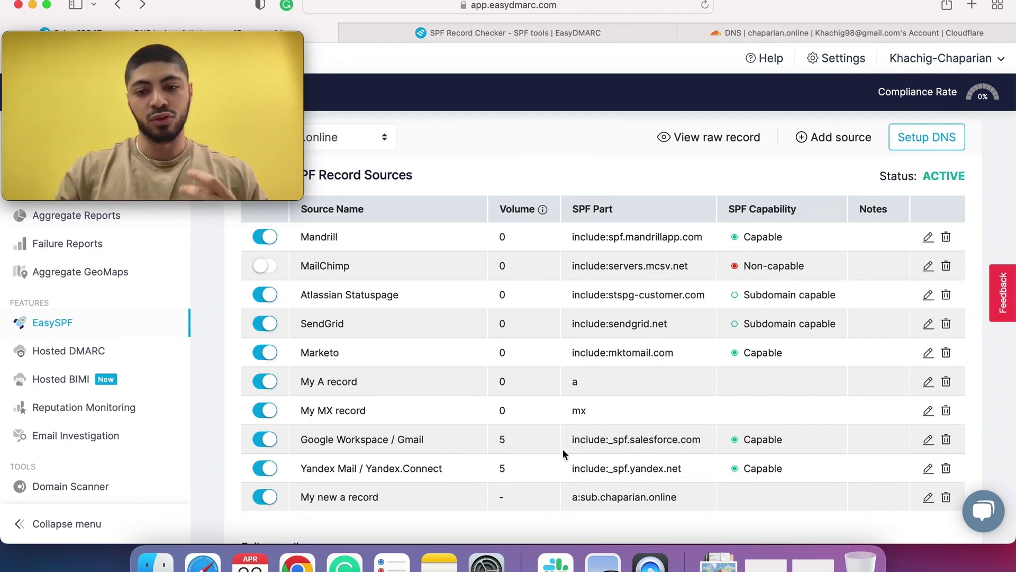
{"action": "scroll", "coordinate": [563, 449], "scroll_direction": "up", "scroll_amount": 2}
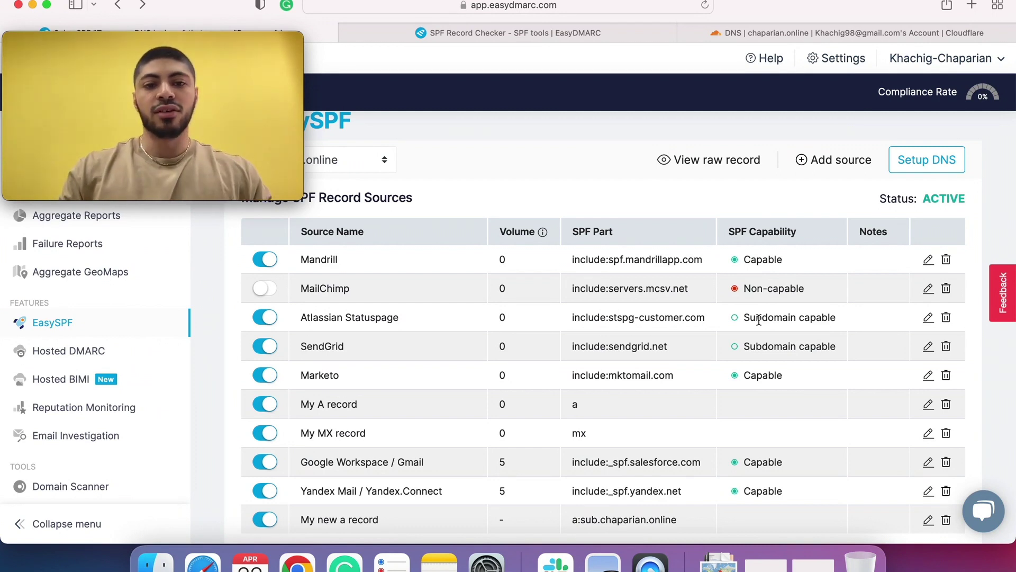
{"action": "scroll", "coordinate": [758, 320], "scroll_direction": "up", "scroll_amount": 1}
{"action": "scroll", "coordinate": [758, 296], "scroll_direction": "down", "scroll_amount": 3}
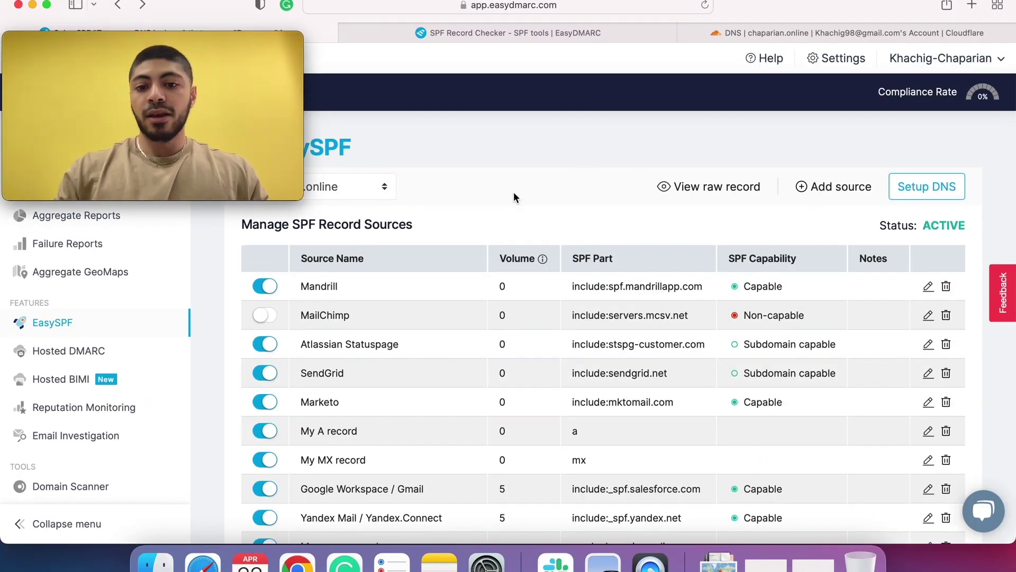
{"action": "scroll", "coordinate": [514, 193], "scroll_direction": "down", "scroll_amount": 2}
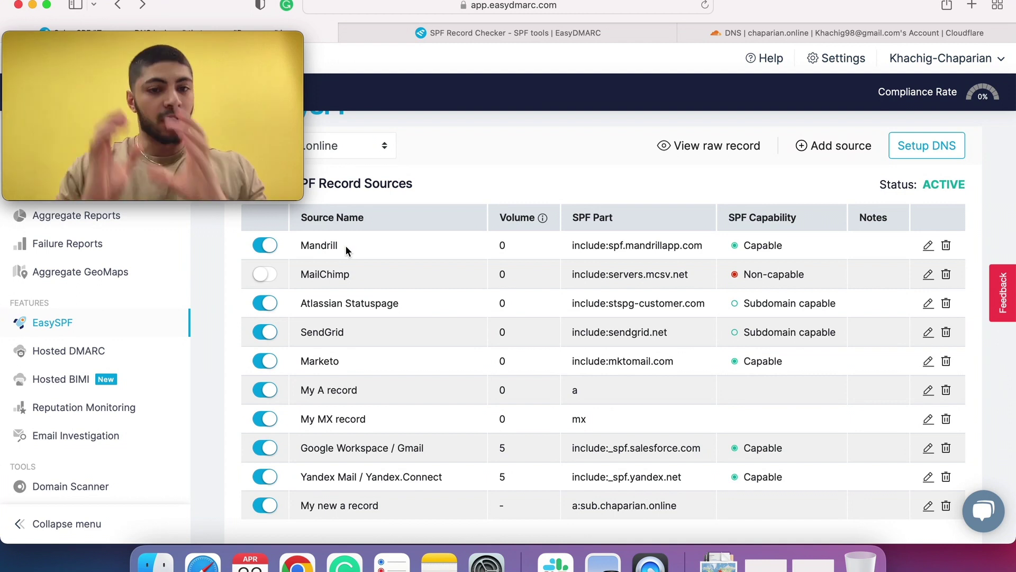
{"action": "scroll", "coordinate": [346, 246], "scroll_direction": "down", "scroll_amount": 3}
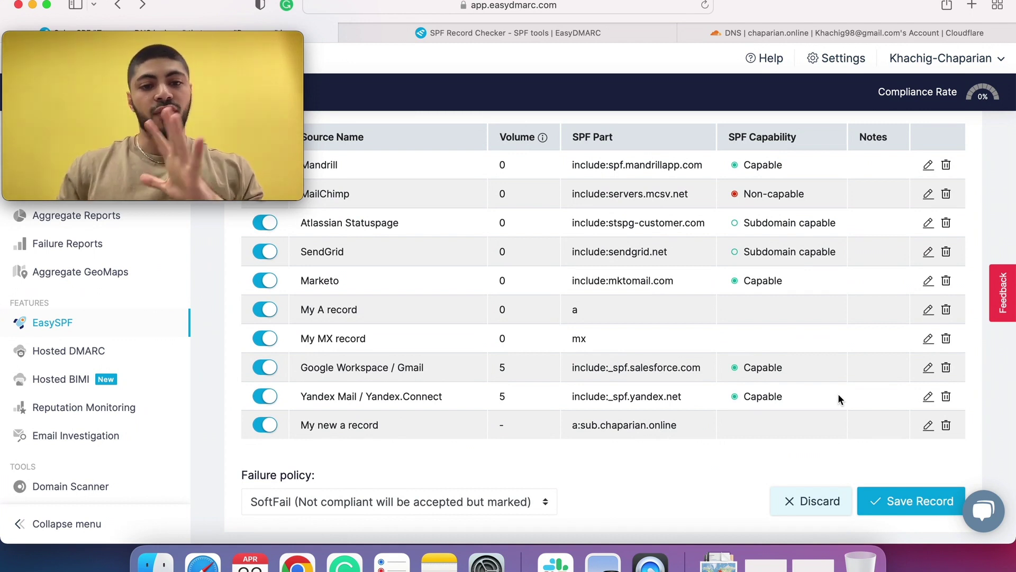
{"action": "scroll", "coordinate": [837, 393], "scroll_direction": "up", "scroll_amount": 3}
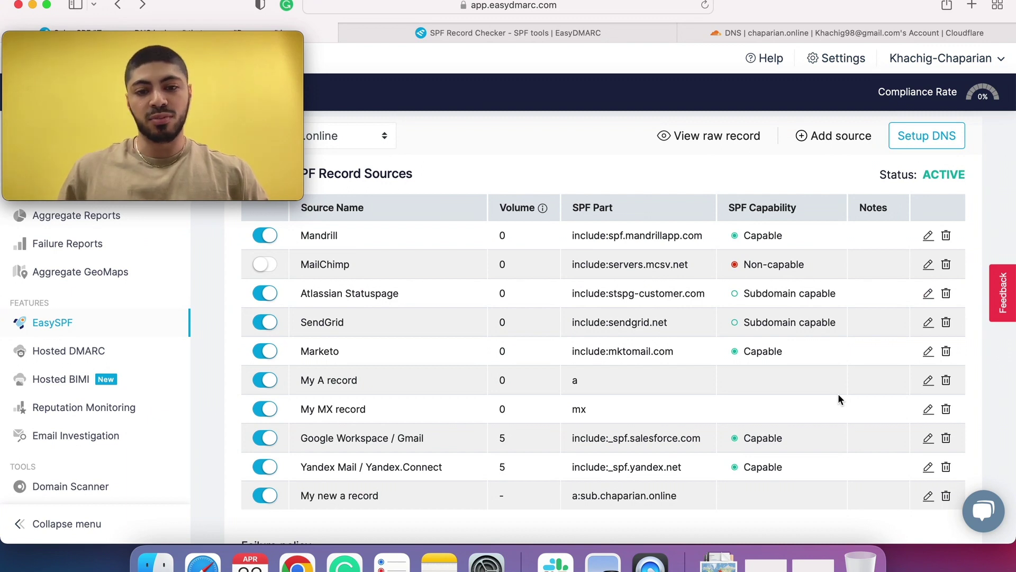
{"action": "scroll", "coordinate": [838, 398], "scroll_direction": "up", "scroll_amount": 2}
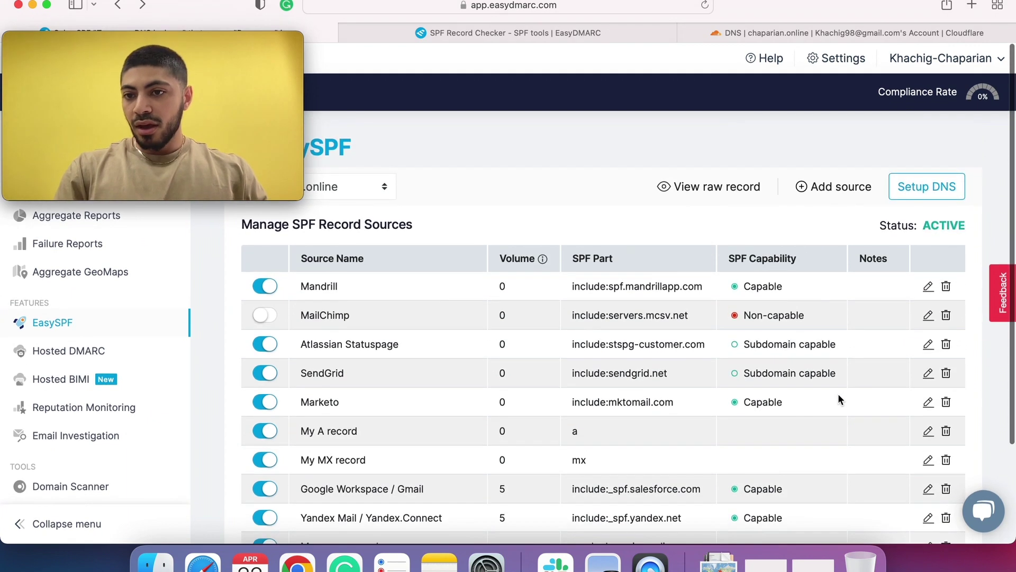